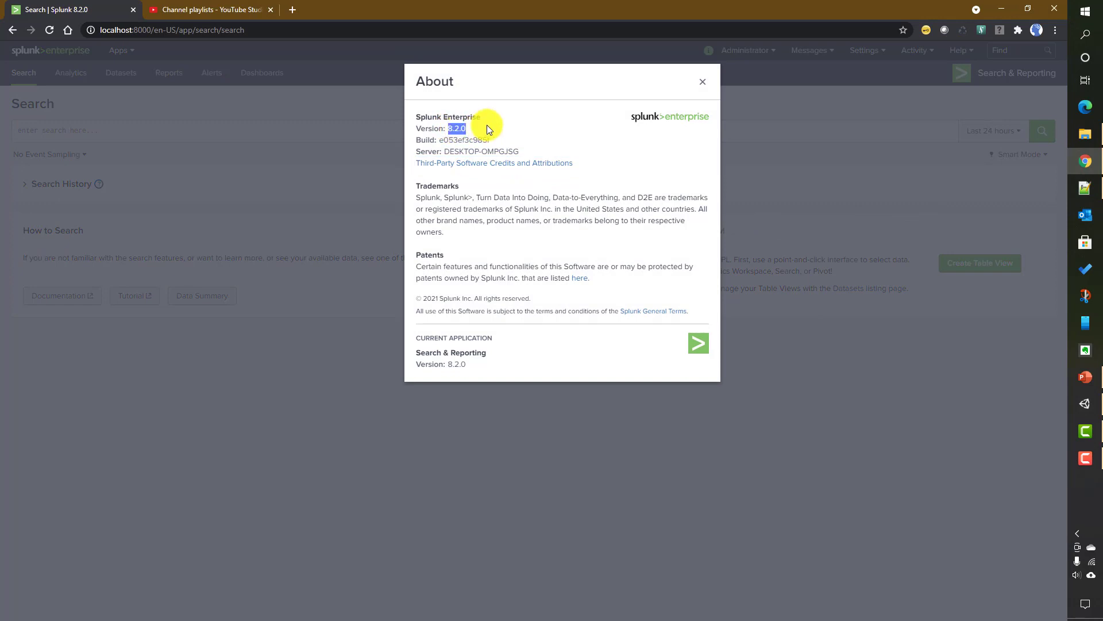
# Close the version information, go to the app management list and launch the Splunk Dashboard Studio app.
pyautogui.click(701, 82)
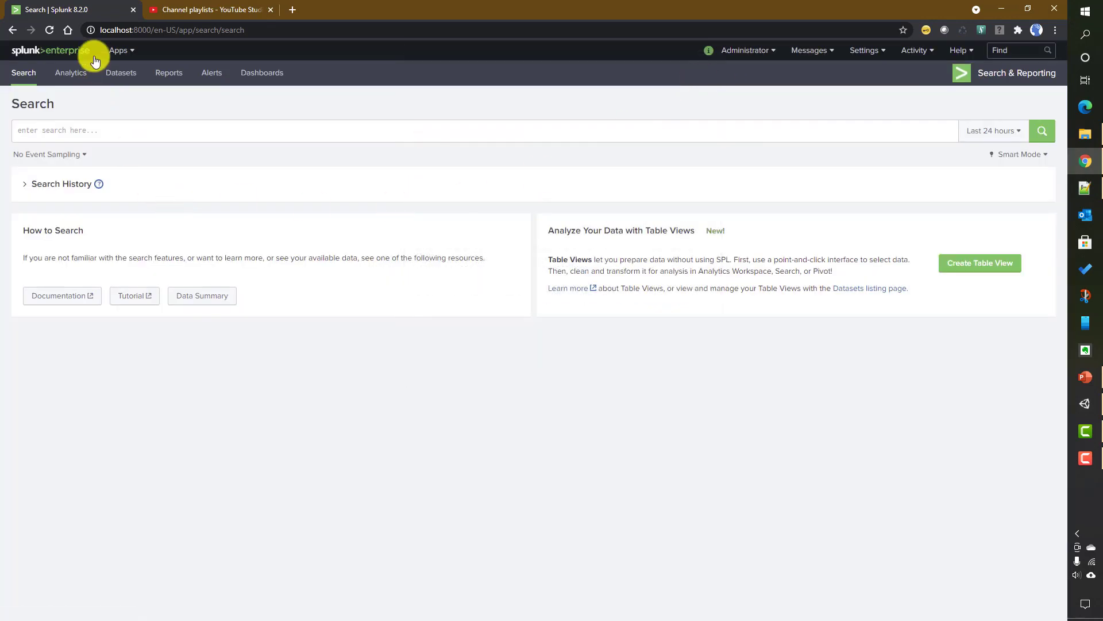
pyautogui.click(53, 52)
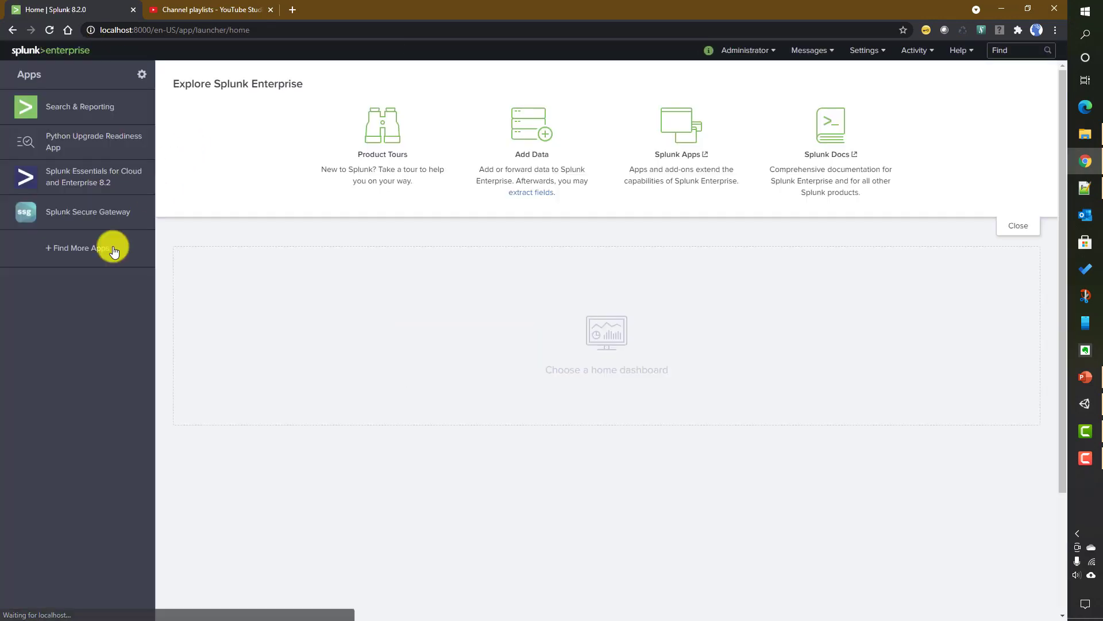
pyautogui.click(141, 75)
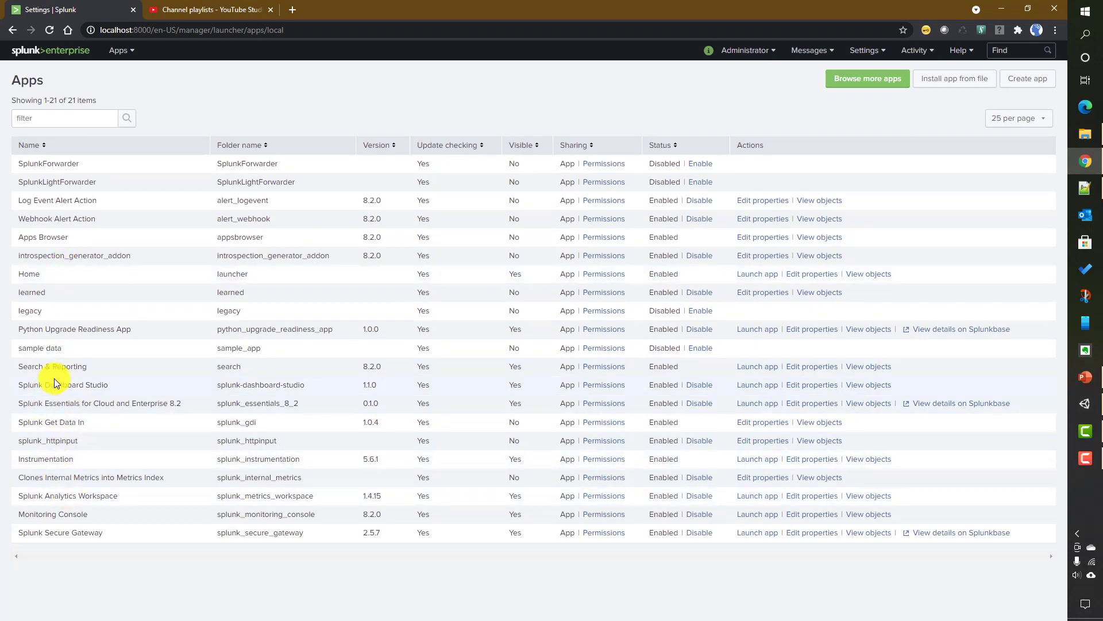
pyautogui.click(758, 386)
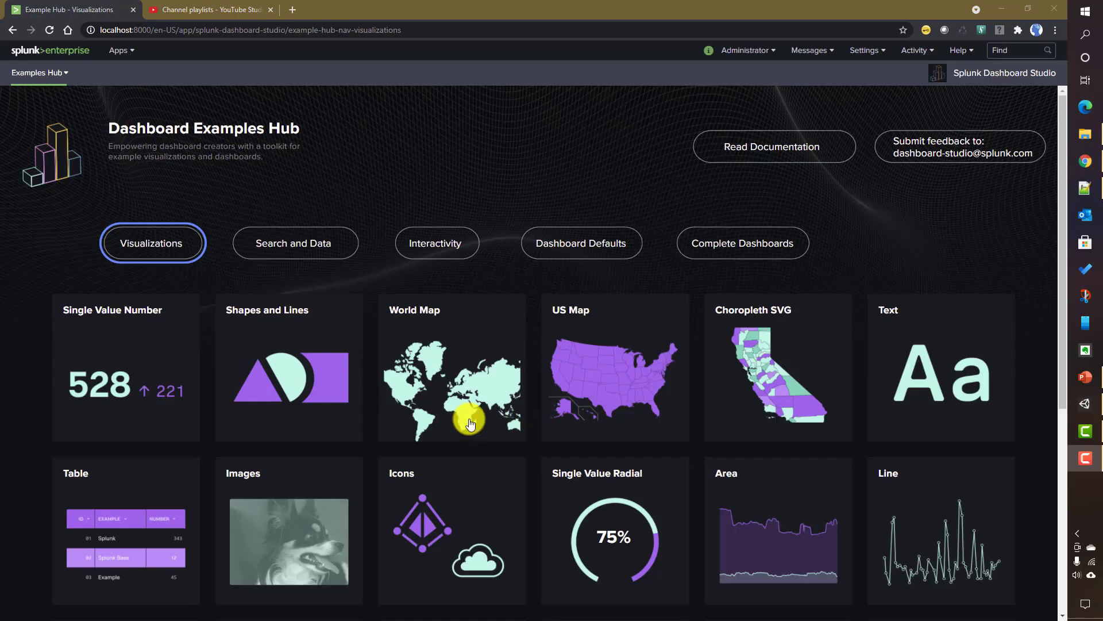
# Browse the Search and Data examples and the Complete Dashboards examples in the Dashboard Examples Hub.
pyautogui.click(37, 76)
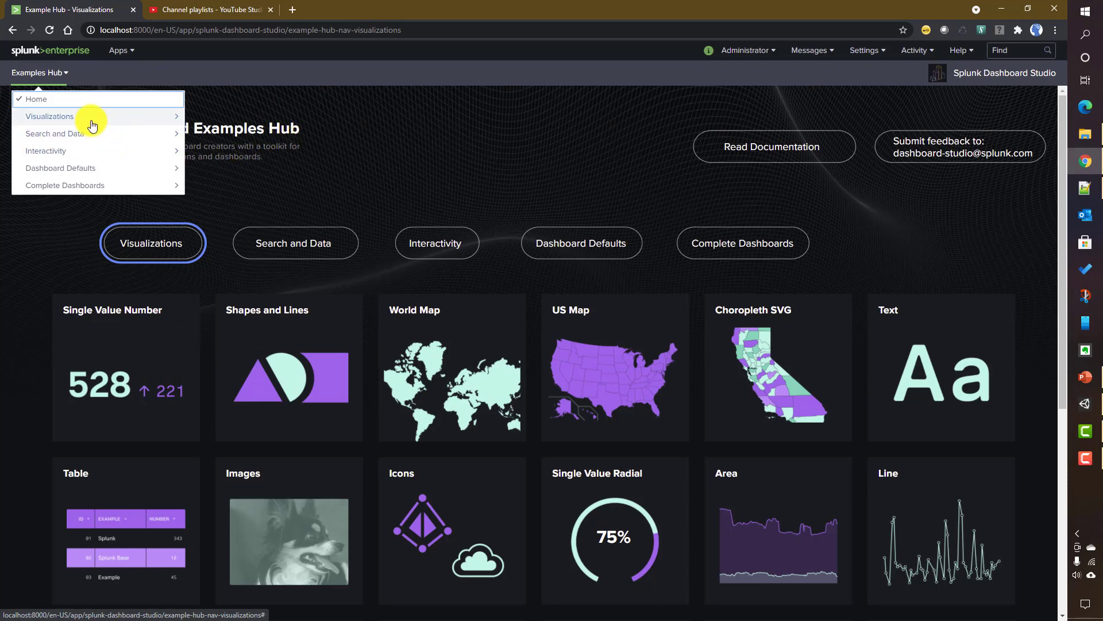
pyautogui.click(269, 250)
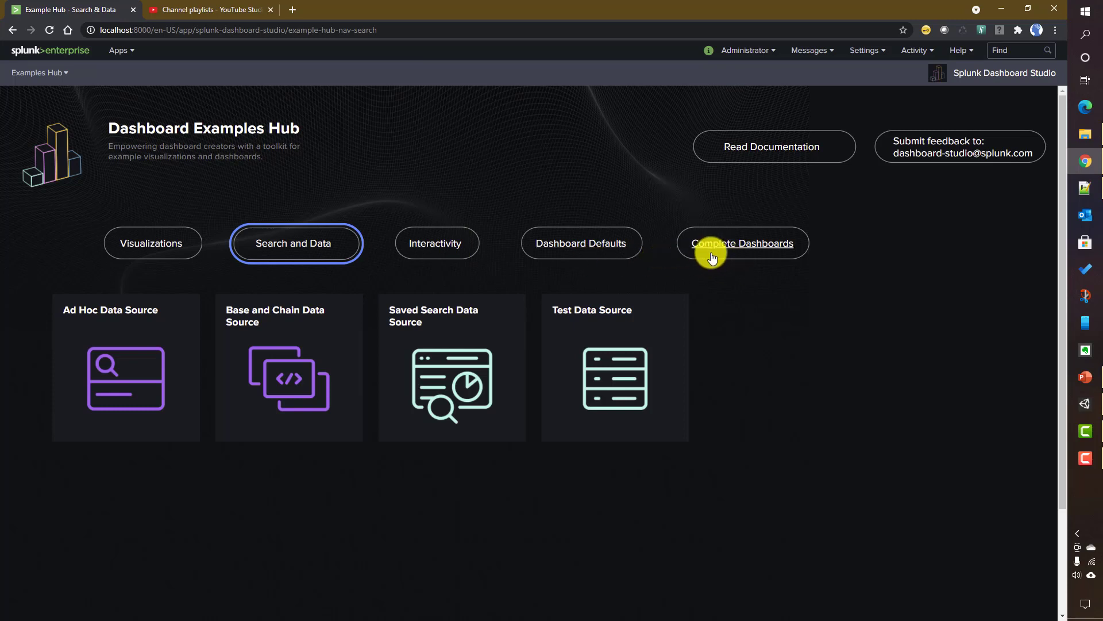
pyautogui.click(750, 249)
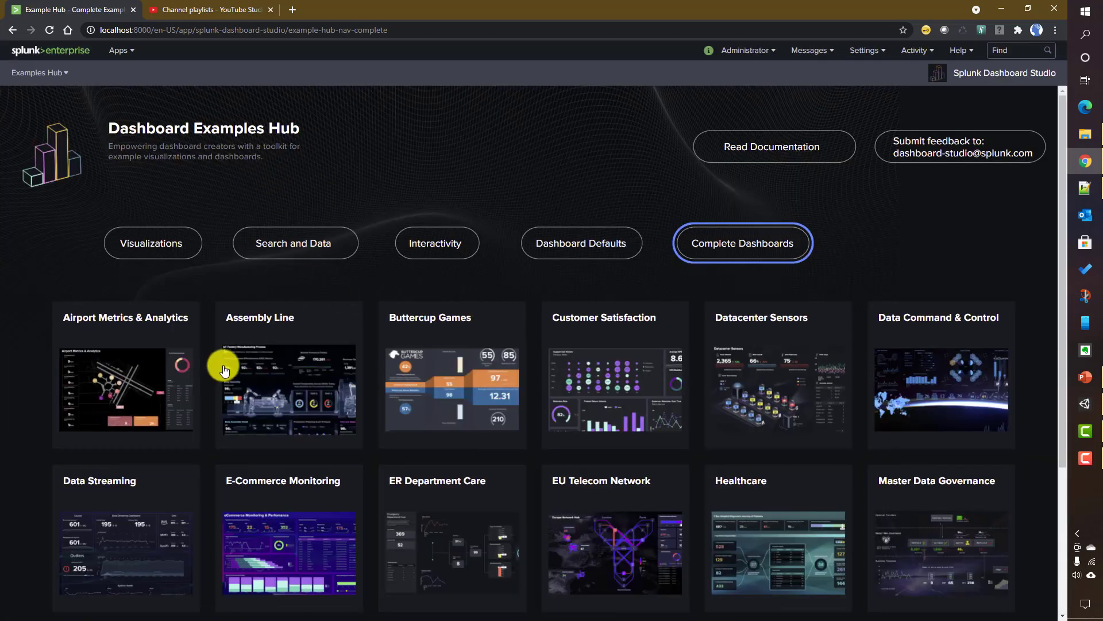
pyautogui.scroll(-2, 224, 365)
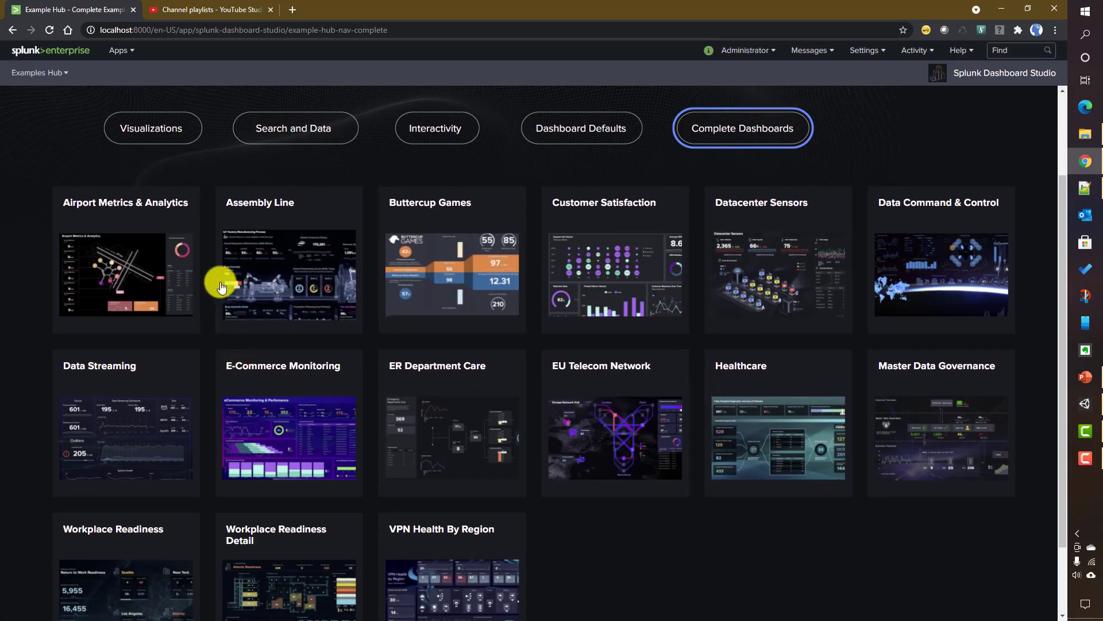
pyautogui.rightClick(114, 279)
pyautogui.click(148, 283)
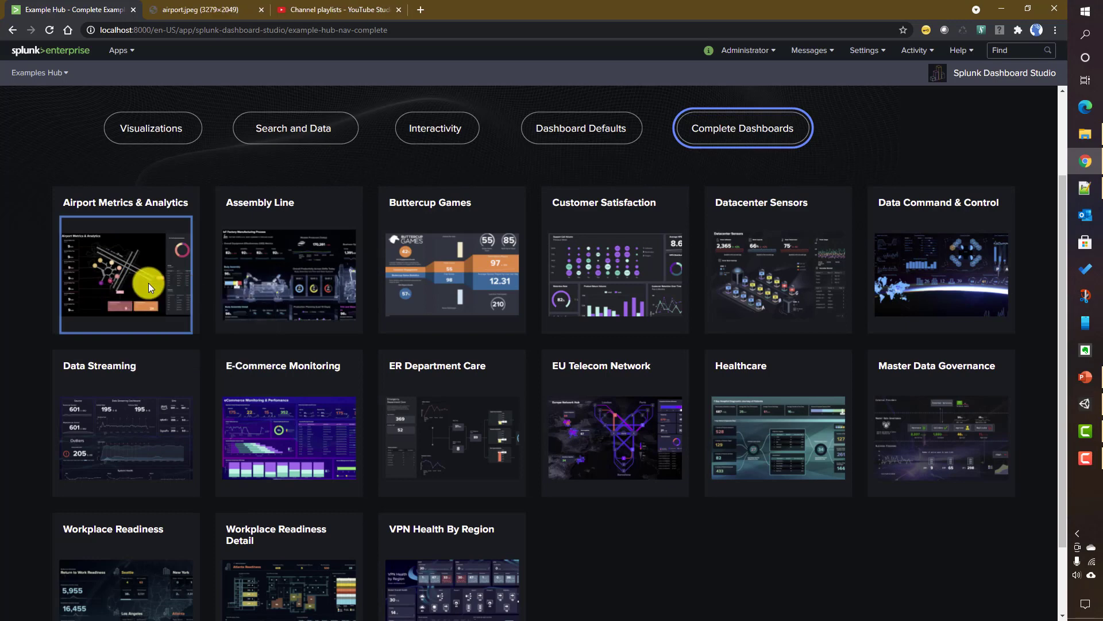
pyautogui.click(270, 13)
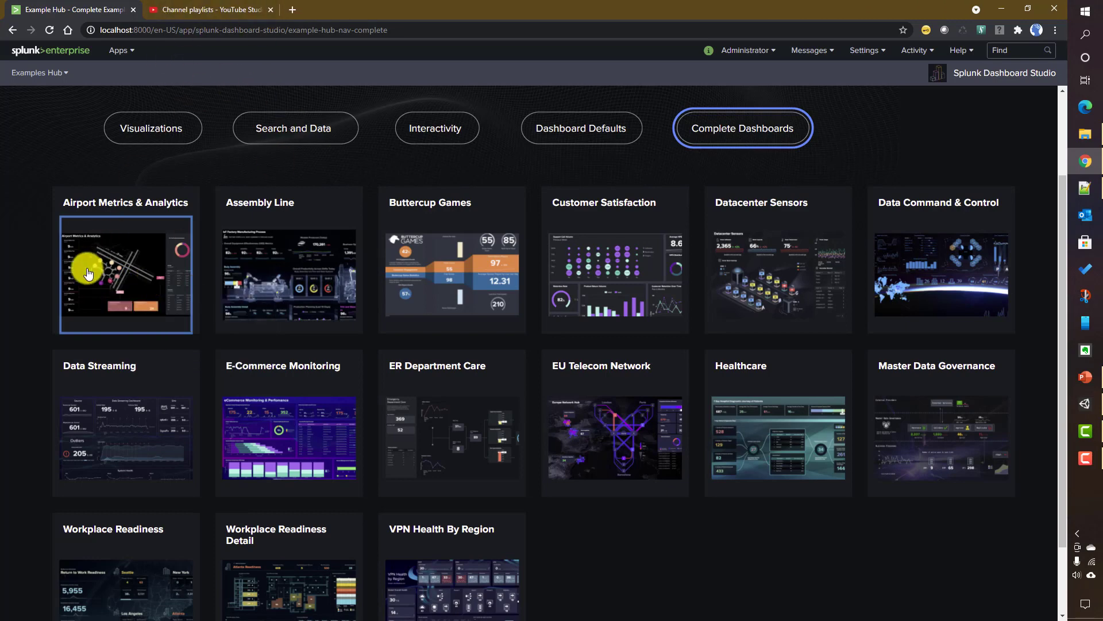
# Open the Airport Metrics & Analytics example dashboard and look through its map, metric panels and flight tables.
pyautogui.rightClick(92, 264)
pyautogui.click(89, 260)
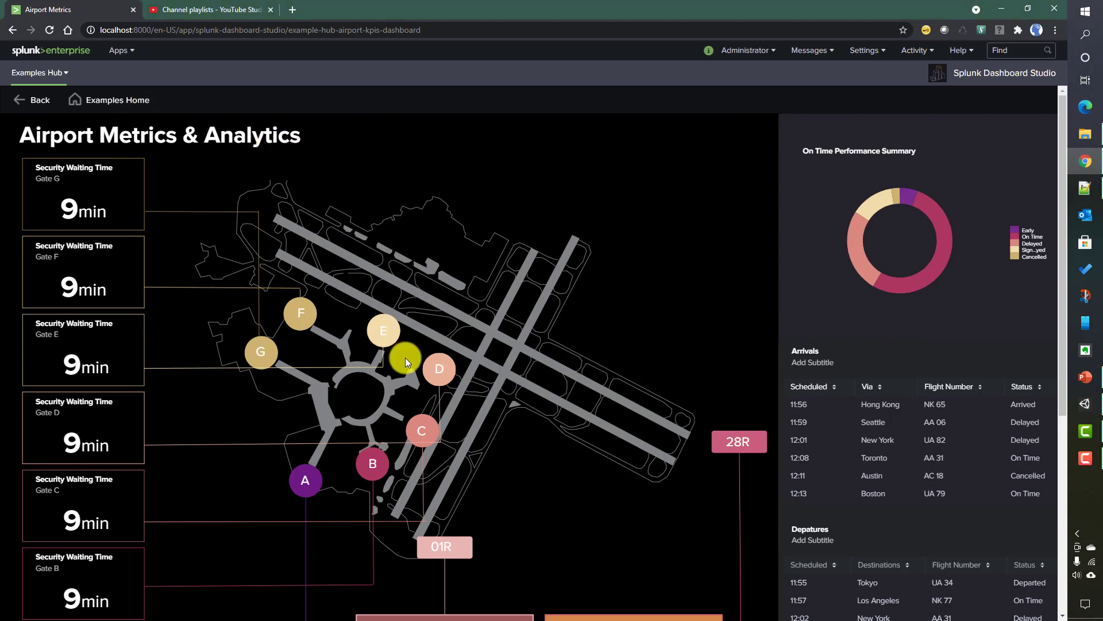
pyautogui.scroll(-5, 405, 357)
pyautogui.scroll(3, 406, 357)
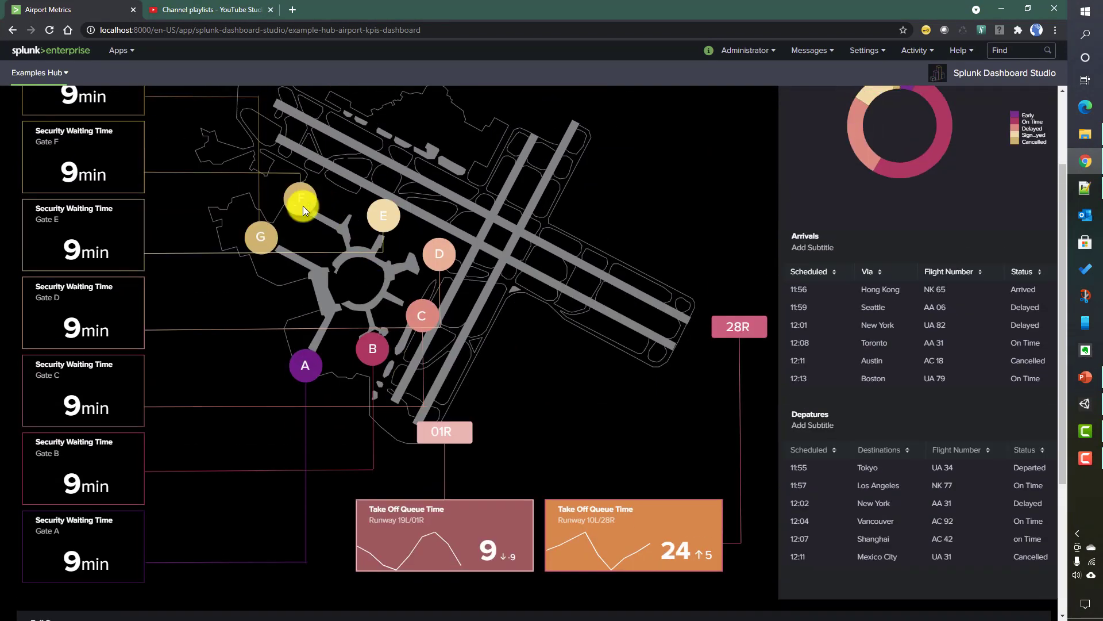
pyautogui.scroll(-4, 307, 289)
pyautogui.scroll(-2, 253, 513)
pyautogui.scroll(2, 257, 498)
# Examine the full source code of the Airport Metrics & Analytics dashboard and return to the complete dashboard examples.
pyautogui.moveTo(47, 436); pyautogui.dragTo(178, 554)
pyautogui.scroll(-10, 275, 497)
pyautogui.scroll(-5, 274, 498)
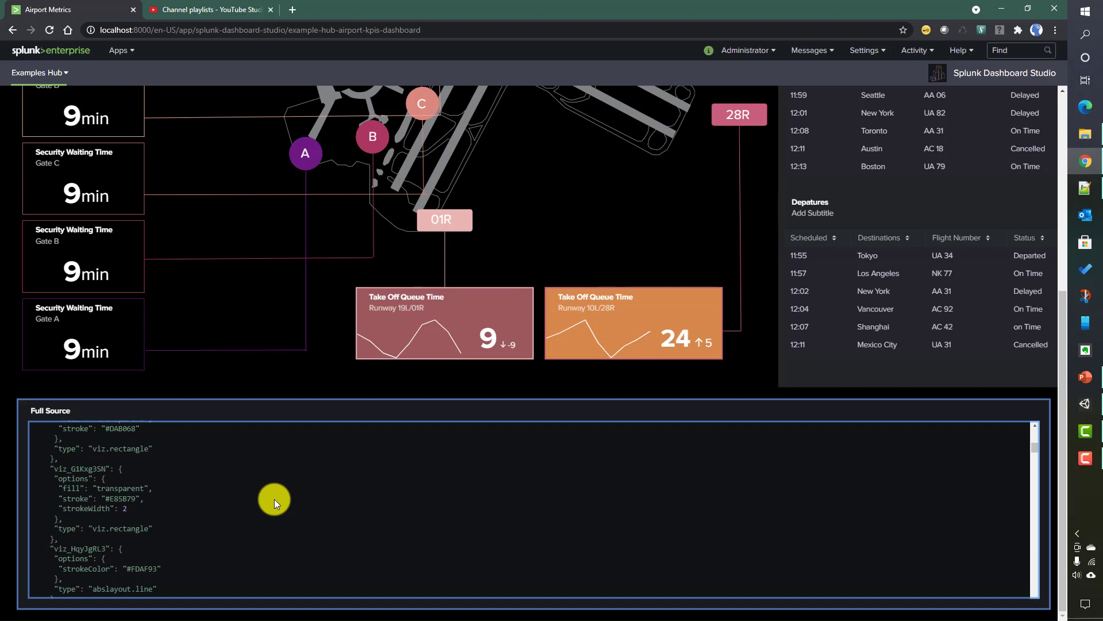
pyautogui.scroll(-3, 389, 531)
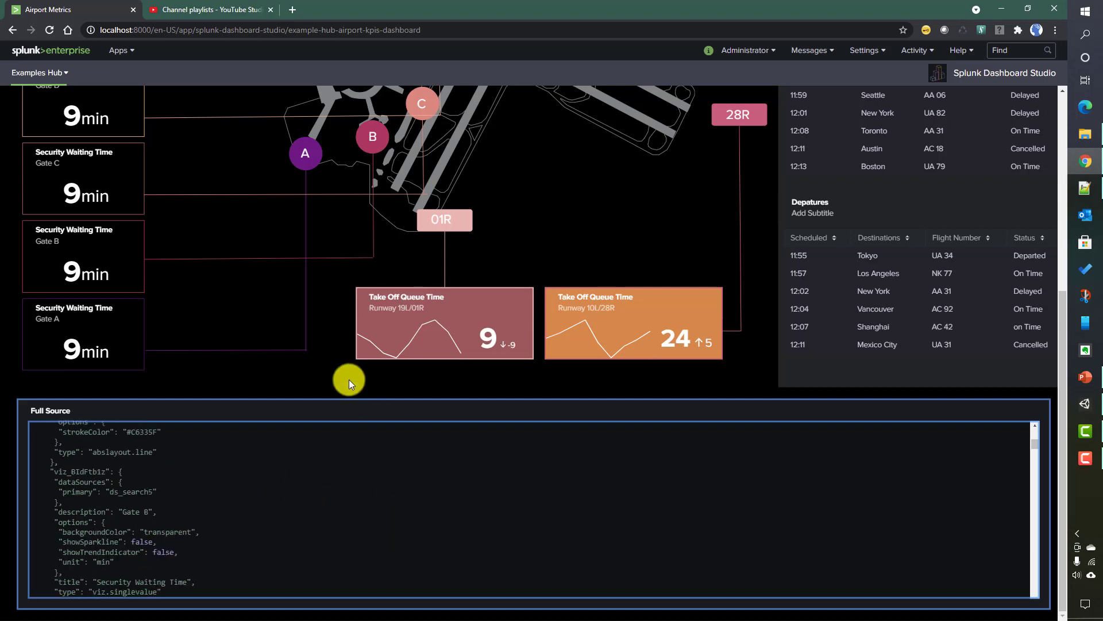
pyautogui.scroll(6, 239, 340)
pyautogui.scroll(1, 239, 339)
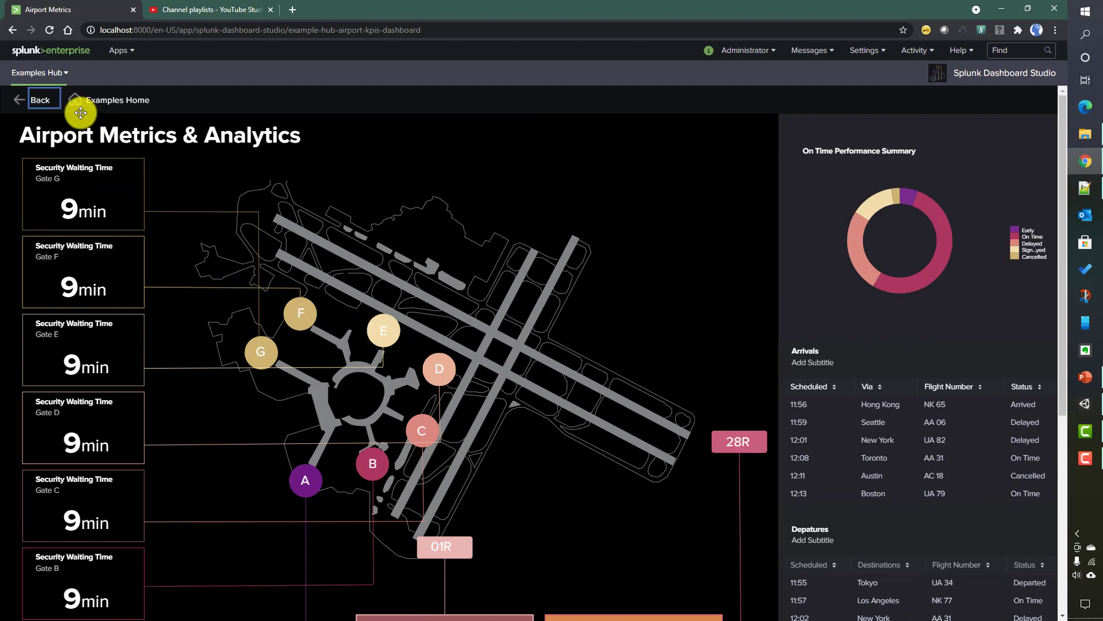
pyautogui.click(36, 103)
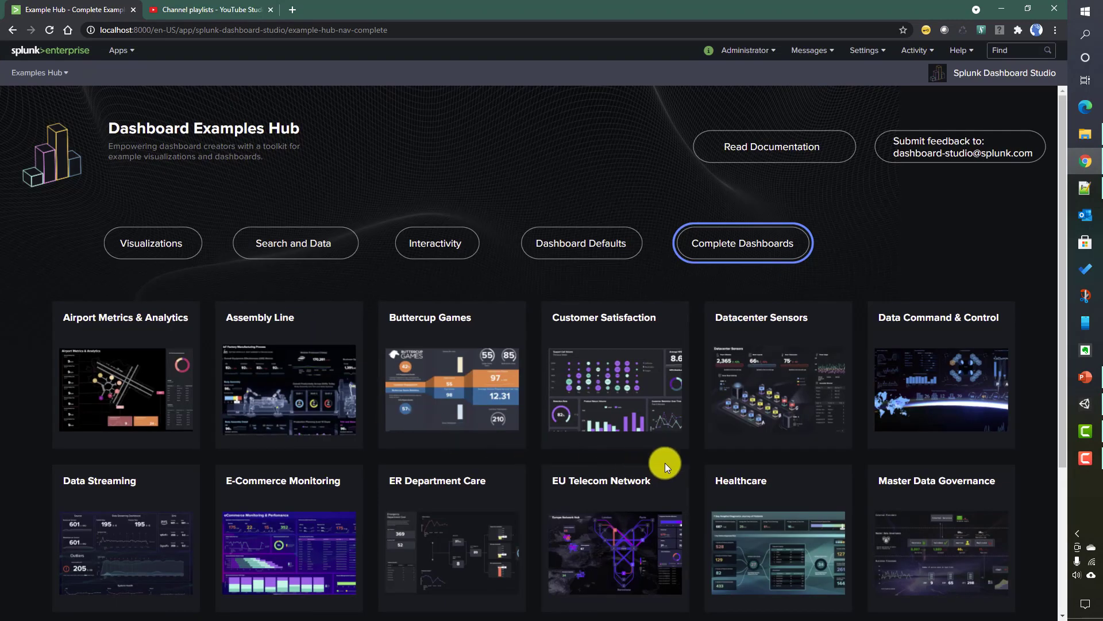
# Open the Assembly Line example dashboard, look over its factory panels and return to the complete dashboard examples.
pyautogui.scroll(-3, 665, 463)
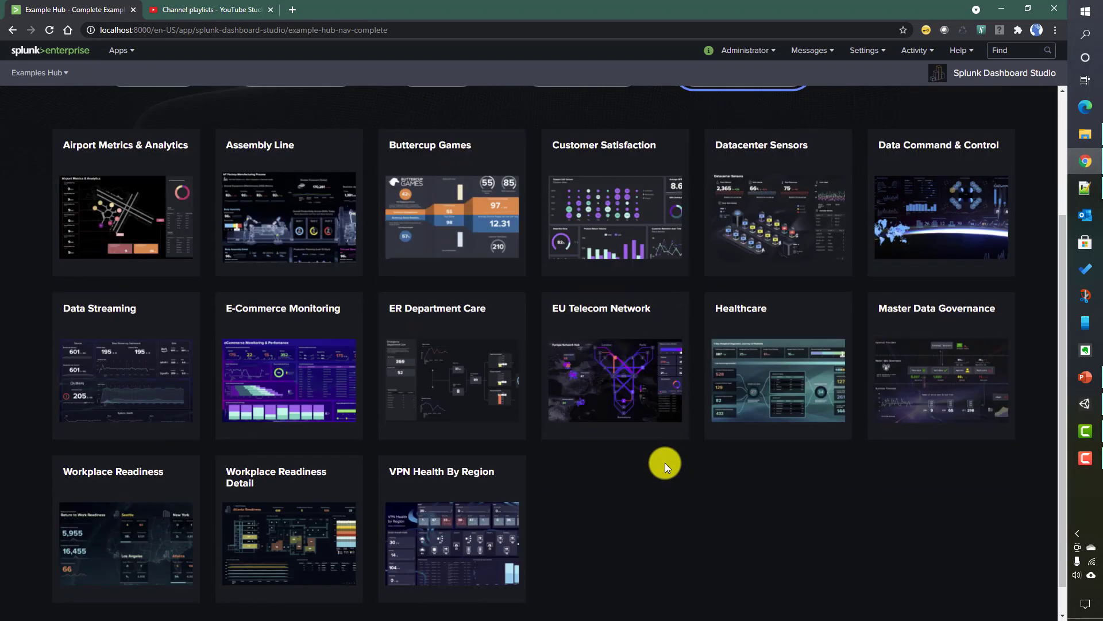
pyautogui.click(313, 233)
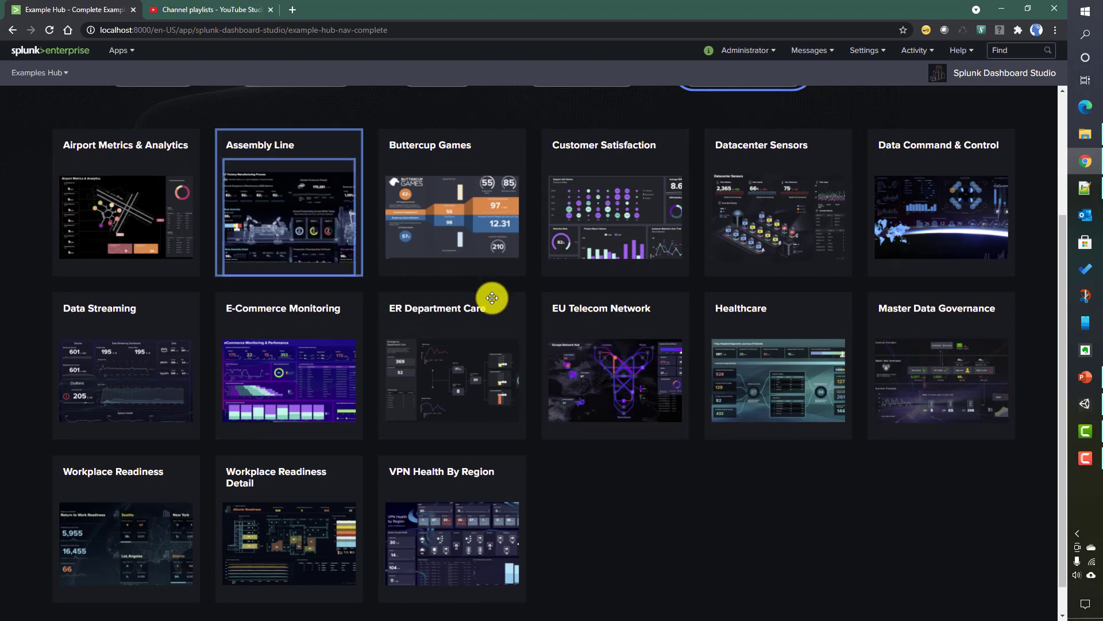
pyautogui.click(303, 245)
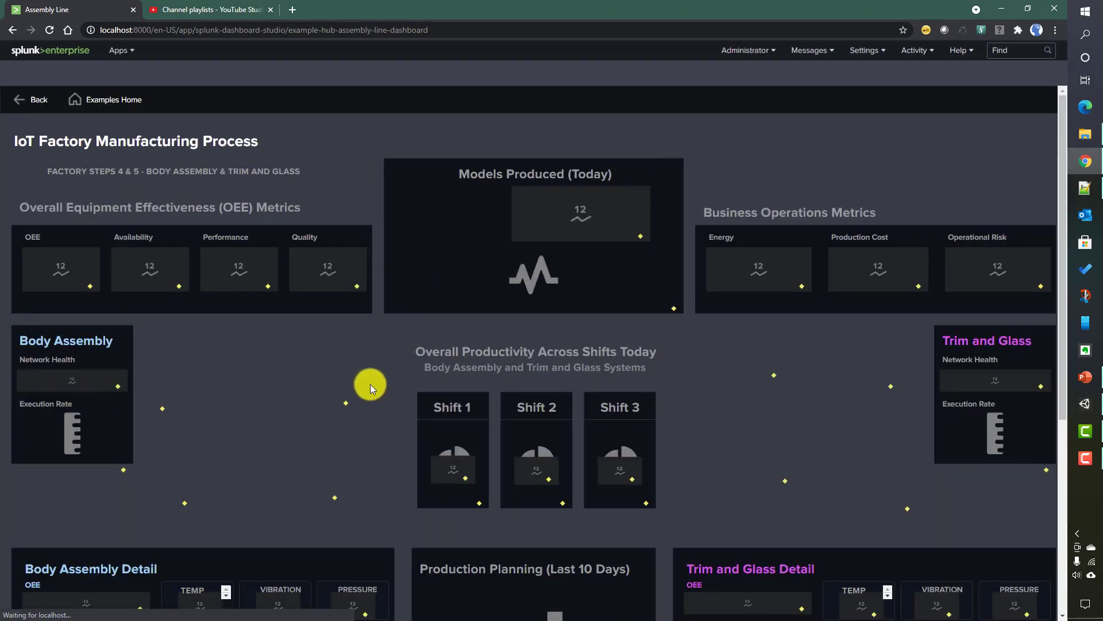
pyautogui.scroll(-2, 235, 368)
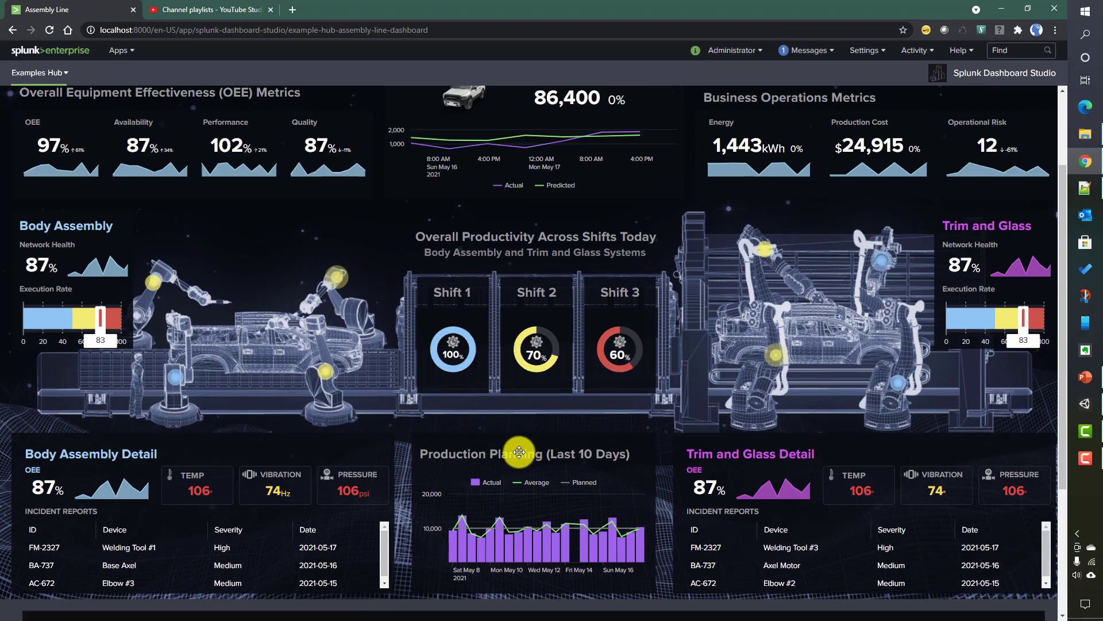
pyautogui.scroll(1, 377, 454)
pyautogui.scroll(2, 378, 454)
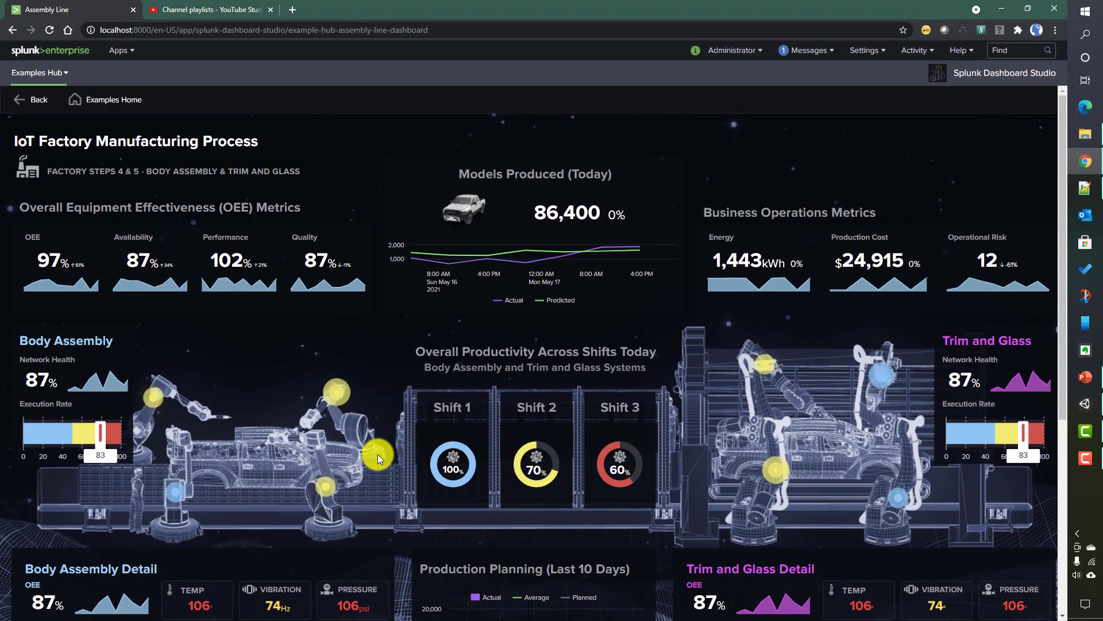
pyautogui.click(31, 101)
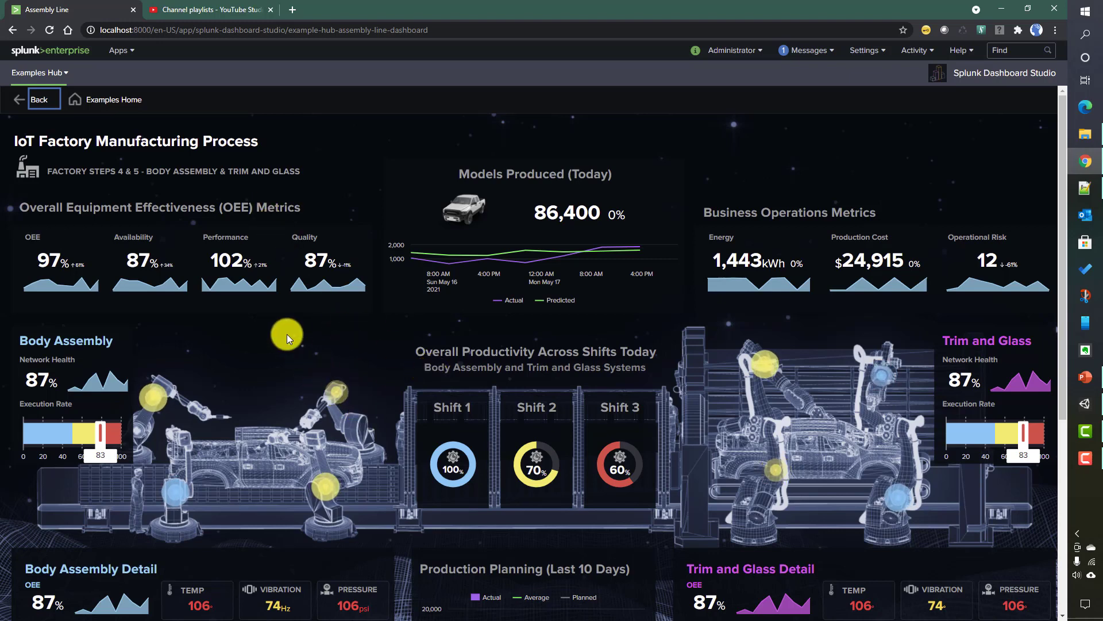
pyautogui.click(31, 98)
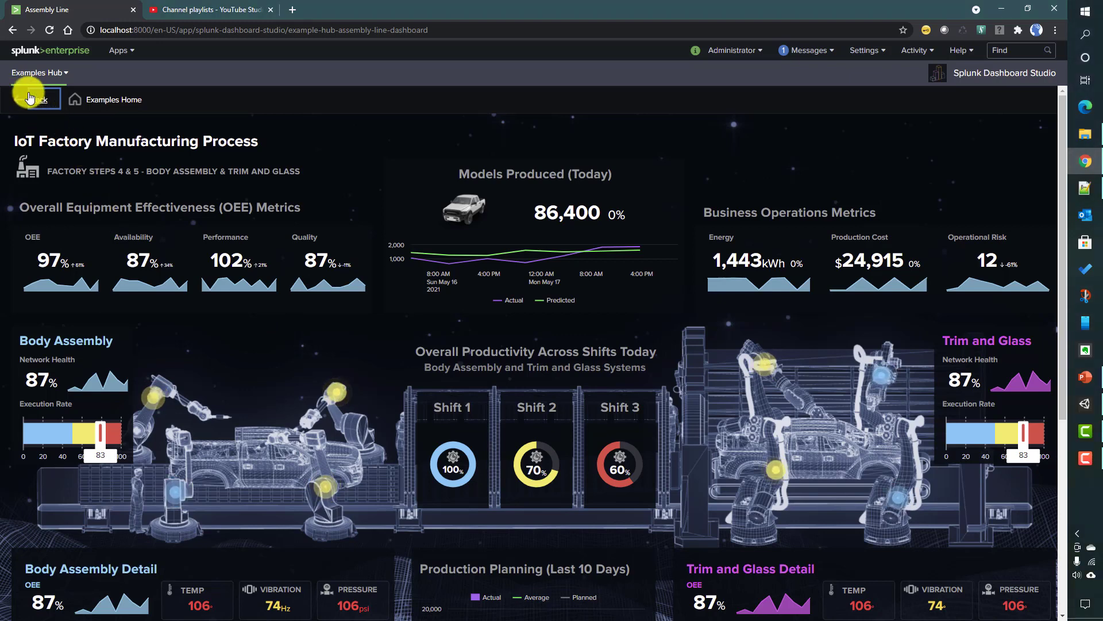
pyautogui.click(34, 100)
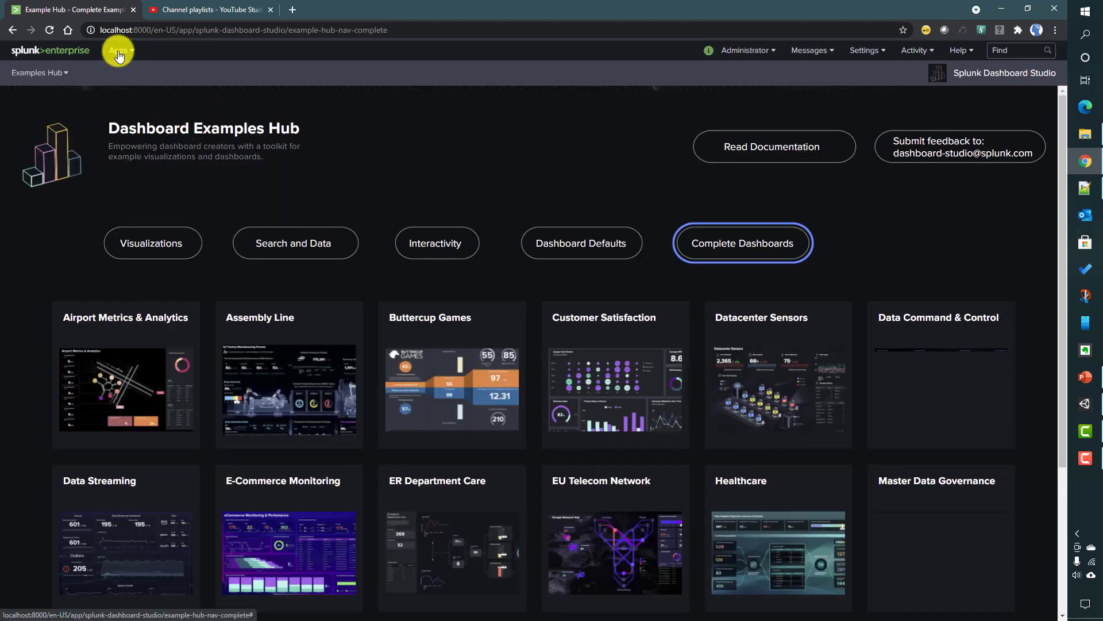
# Switch to the Search & Reporting app and open its list of dashboards.
pyautogui.click(118, 50)
pyautogui.click(112, 81)
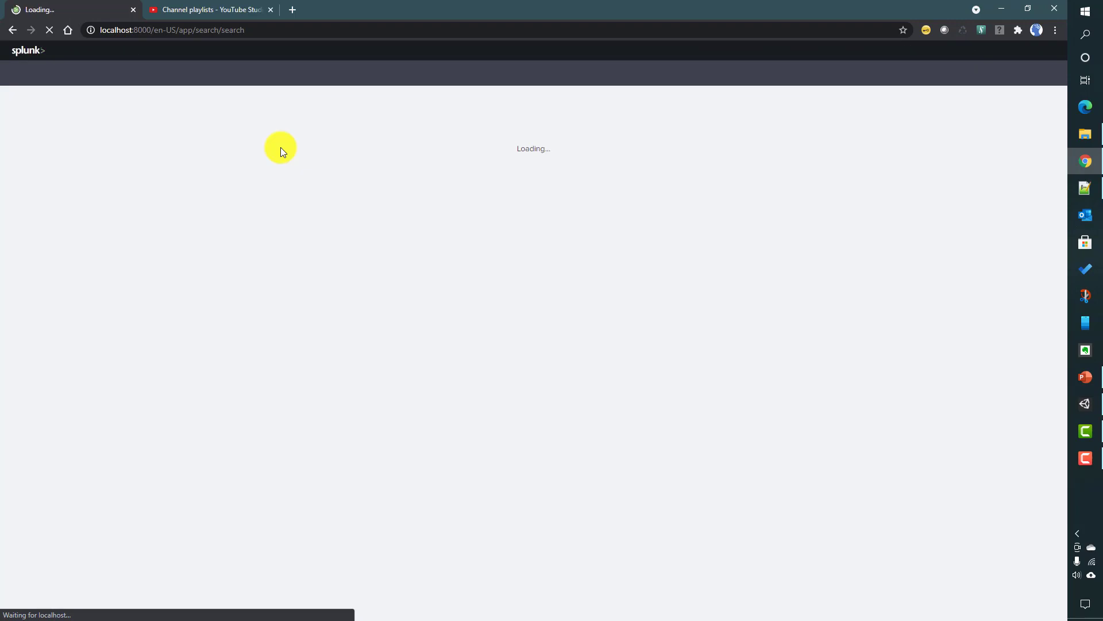
pyautogui.click(261, 79)
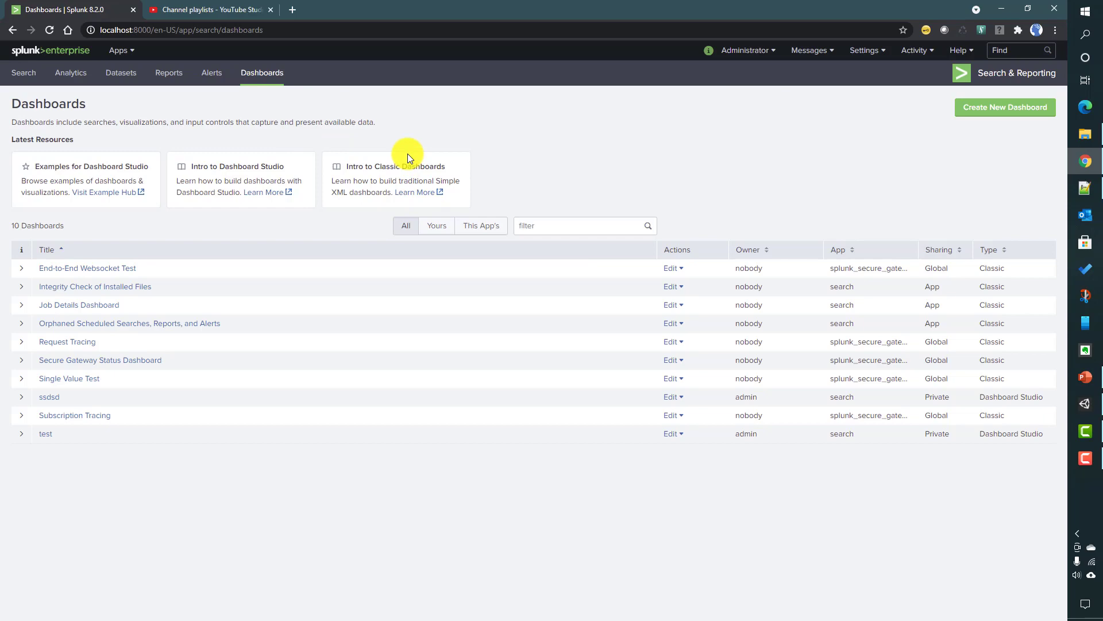
# Create a new dashboard titled test1 using Dashboard Studio with the Absolute layout mode.
pyautogui.click(994, 116)
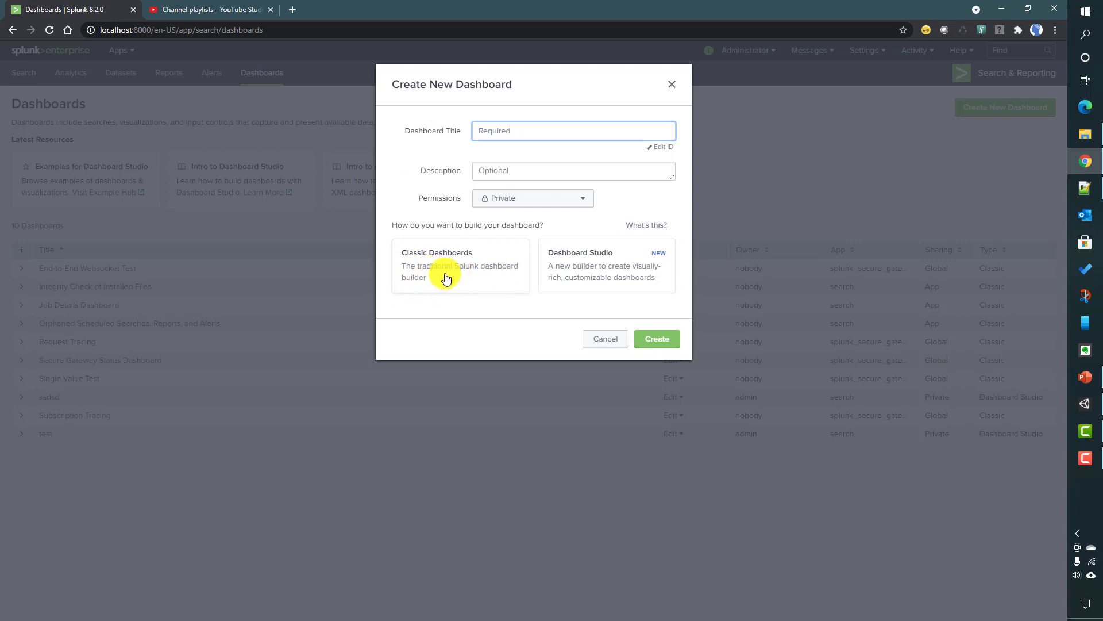
pyautogui.click(596, 265)
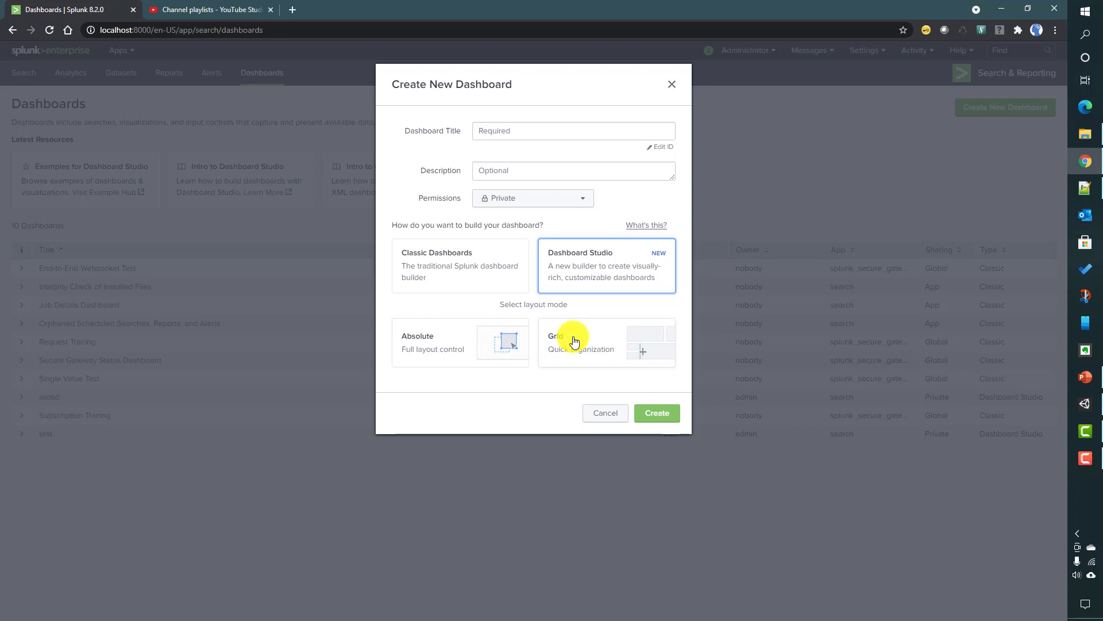
pyautogui.click(450, 353)
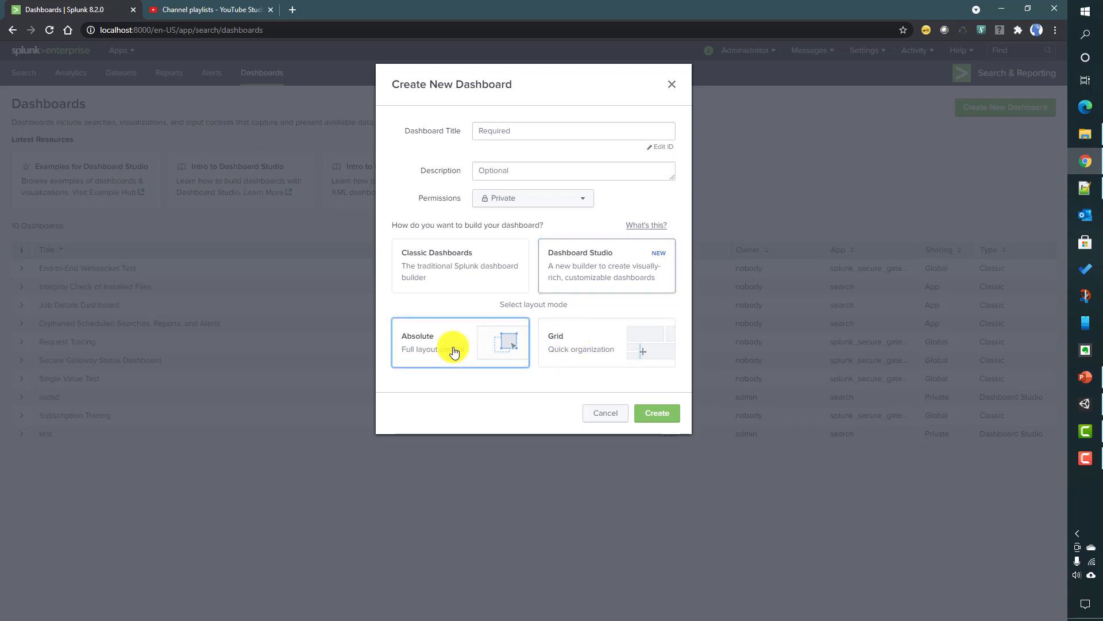
pyautogui.click(656, 413)
pyautogui.click(523, 162)
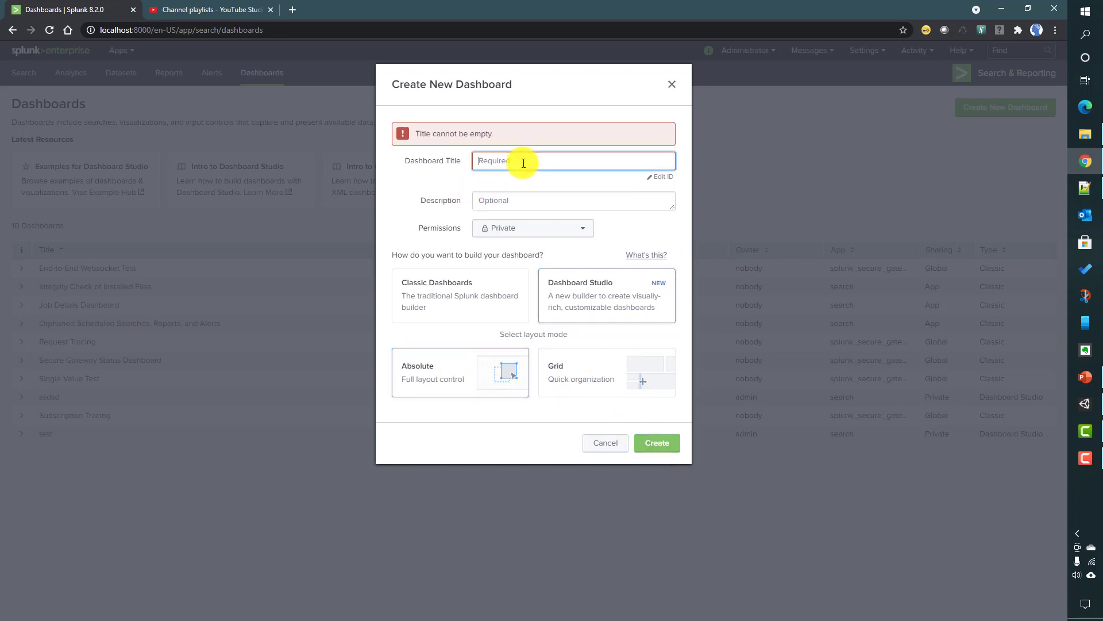
pyautogui.write('test1')
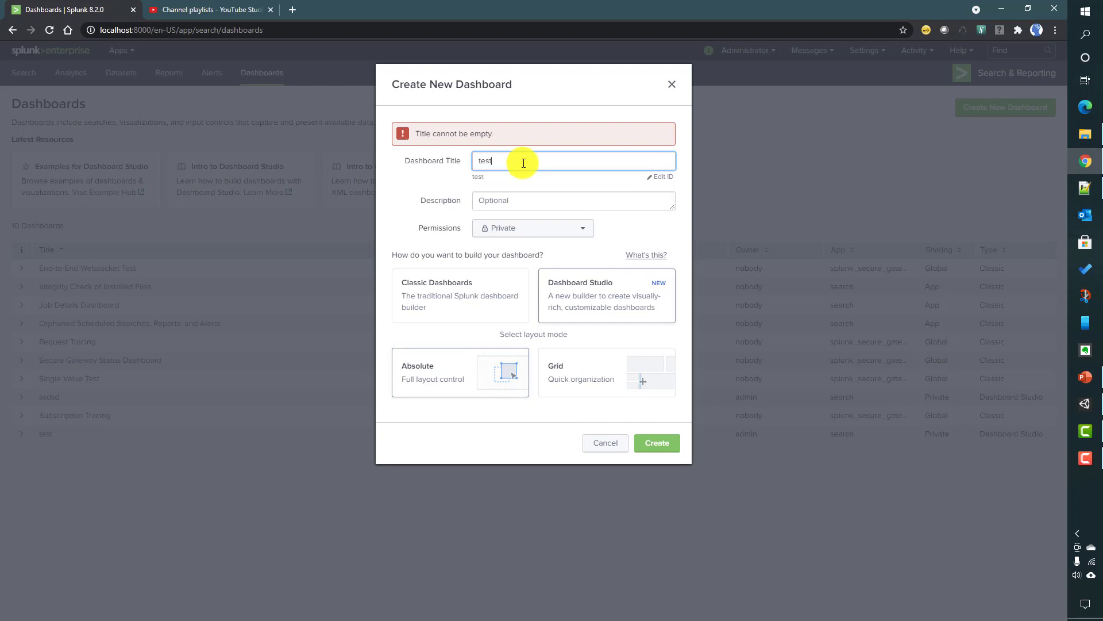
pyautogui.click(657, 442)
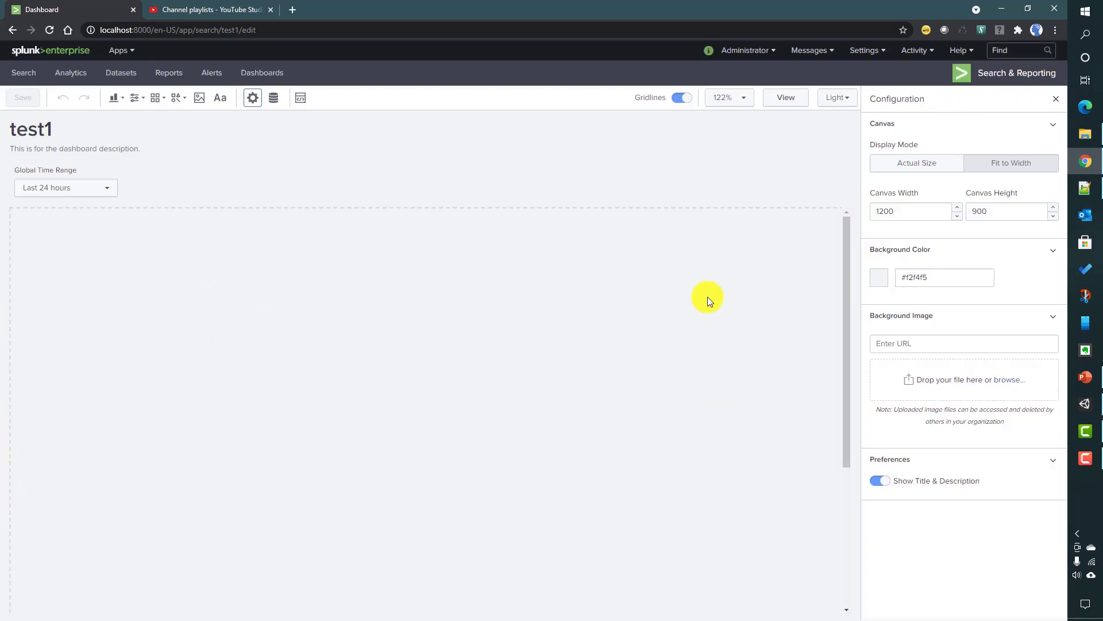
# Set the canvas background color of the test1 dashboard to green, #53a051.
pyautogui.click(876, 278)
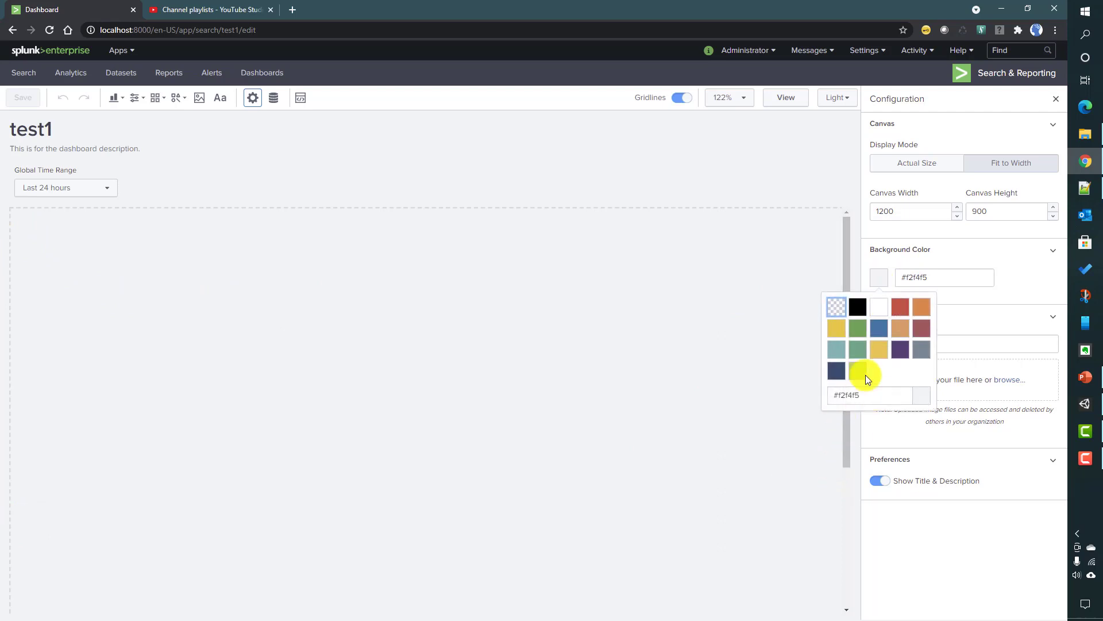
pyautogui.click(857, 328)
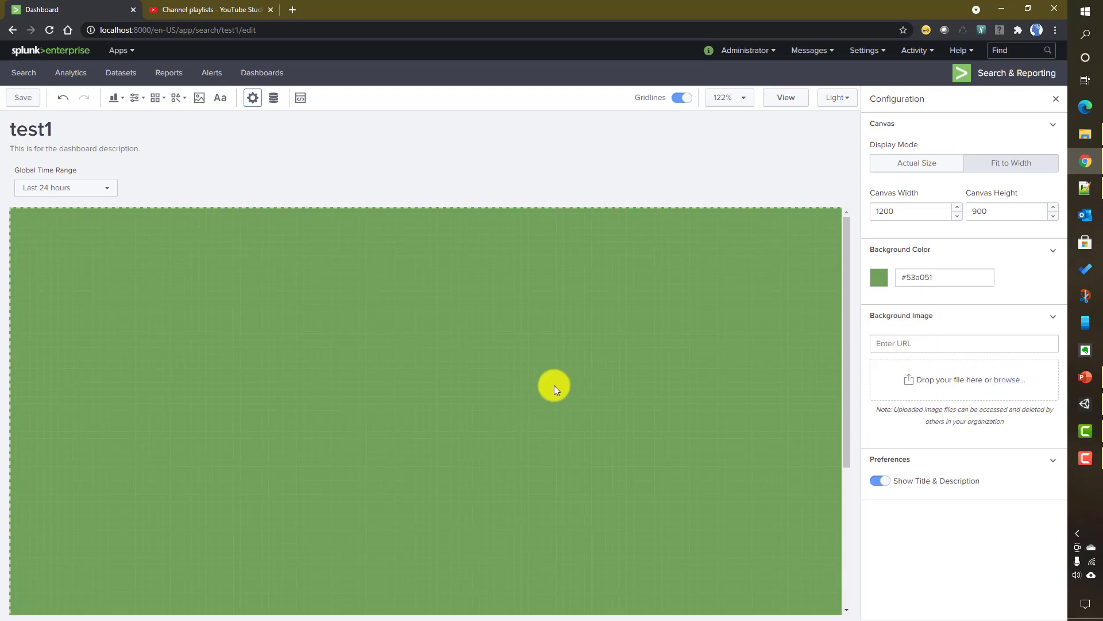
# Add a Dropdown input to the test1 dashboard beside the global time range.
pyautogui.click(118, 104)
pyautogui.click(136, 101)
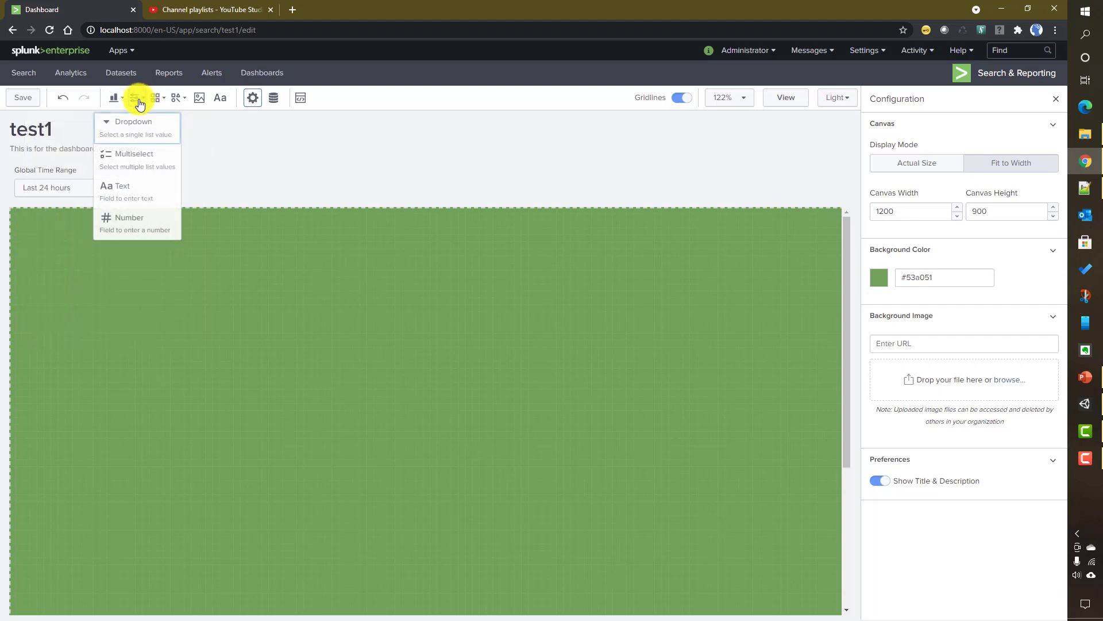
pyautogui.click(129, 131)
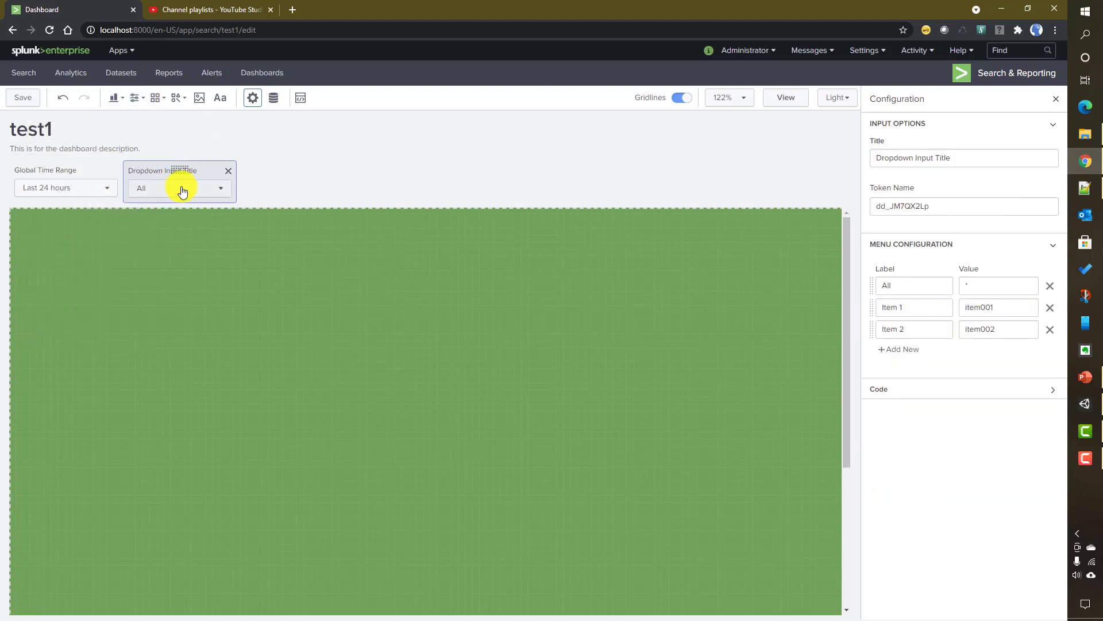
# Add the first icon of the icon library to the canvas, sized about 220 by 130 and placed at about X 30, Y 50.
pyautogui.click(157, 98)
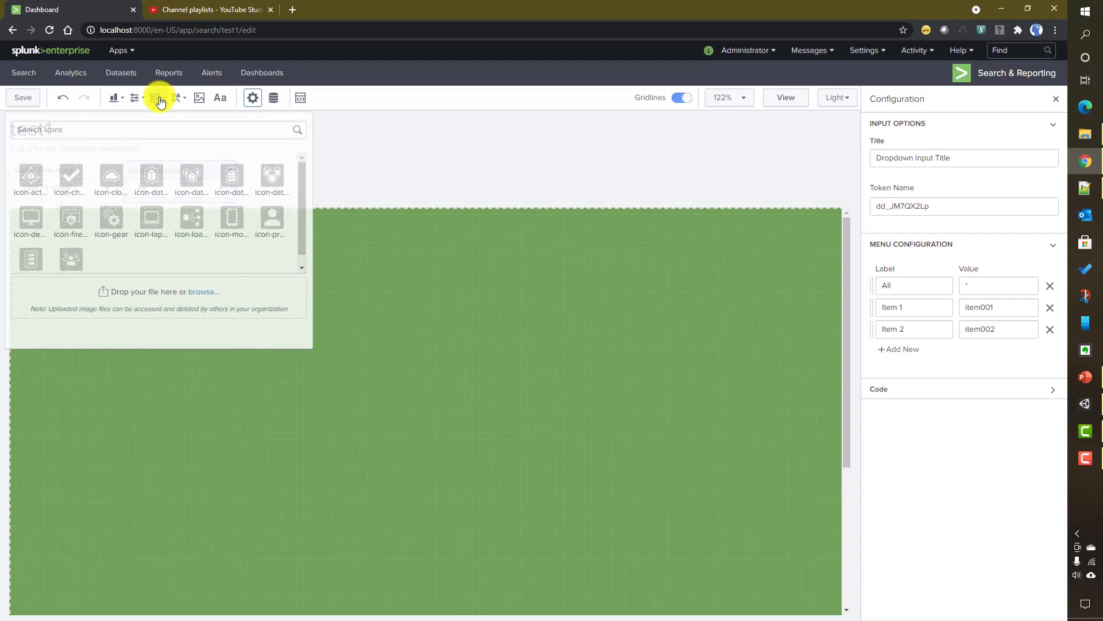
pyautogui.click(31, 175)
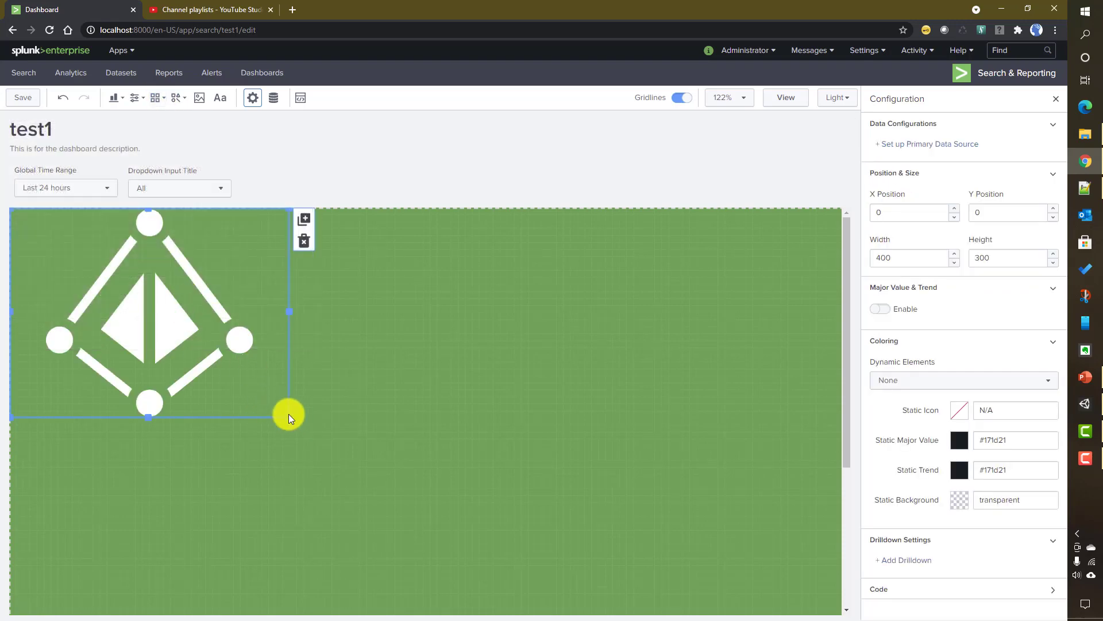
pyautogui.moveTo(222, 301); pyautogui.dragTo(264, 341)
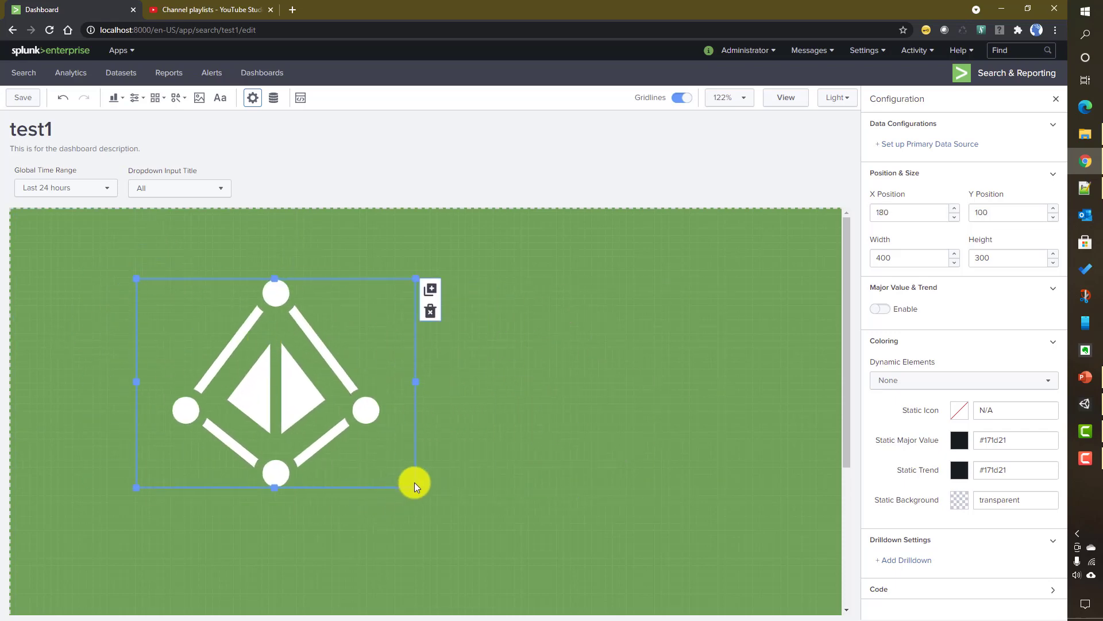
pyautogui.moveTo(413, 489); pyautogui.dragTo(289, 369)
pyautogui.moveTo(217, 312); pyautogui.dragTo(110, 277)
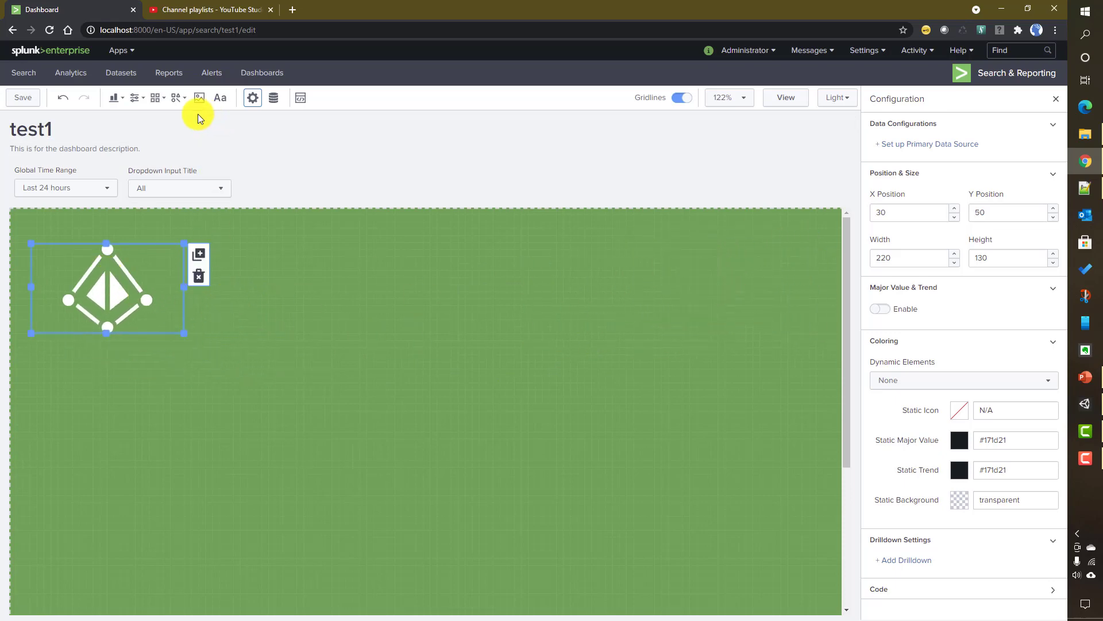
# Add an ellipse to the canvas, duplicate it and place the copy partly over the original at about X 330, Y 50.
pyautogui.click(171, 105)
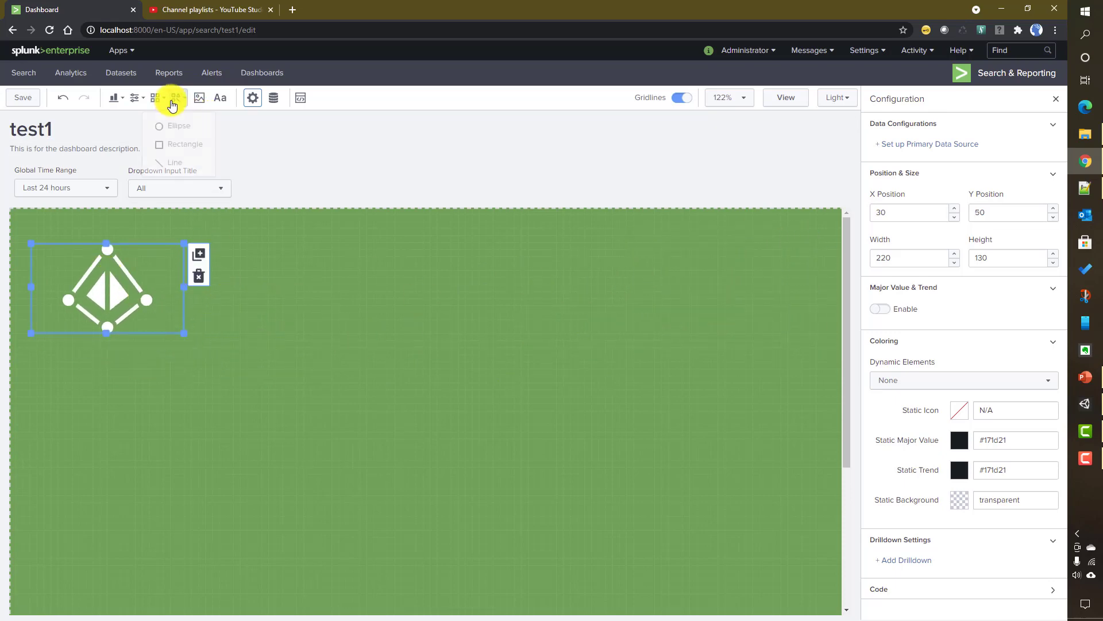
pyautogui.click(178, 129)
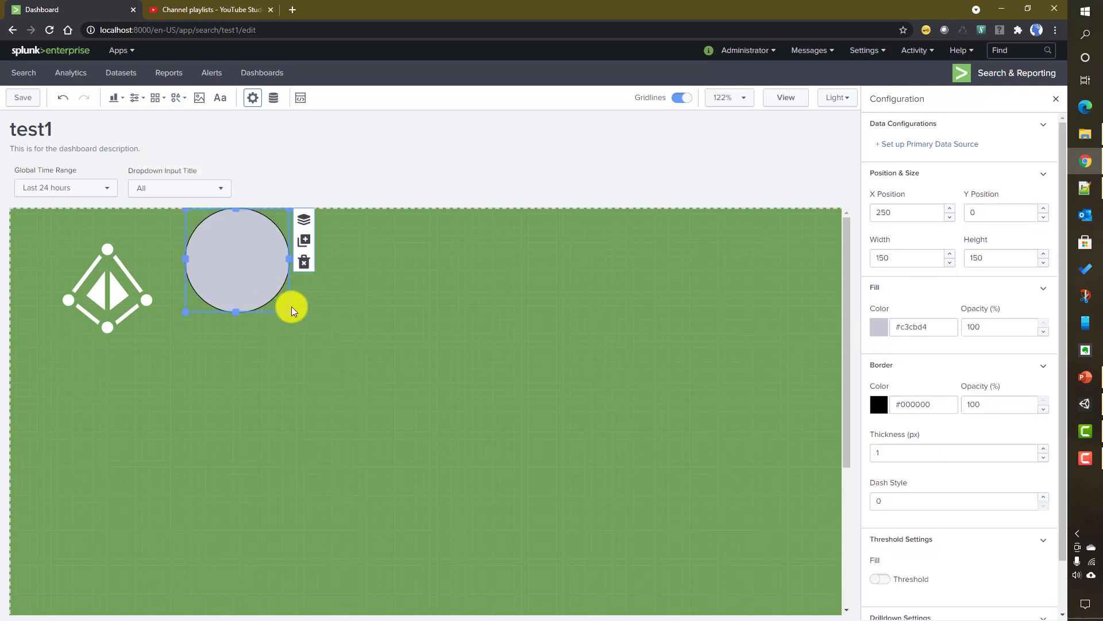
pyautogui.click(303, 246)
pyautogui.moveTo(285, 253); pyautogui.dragTo(330, 274)
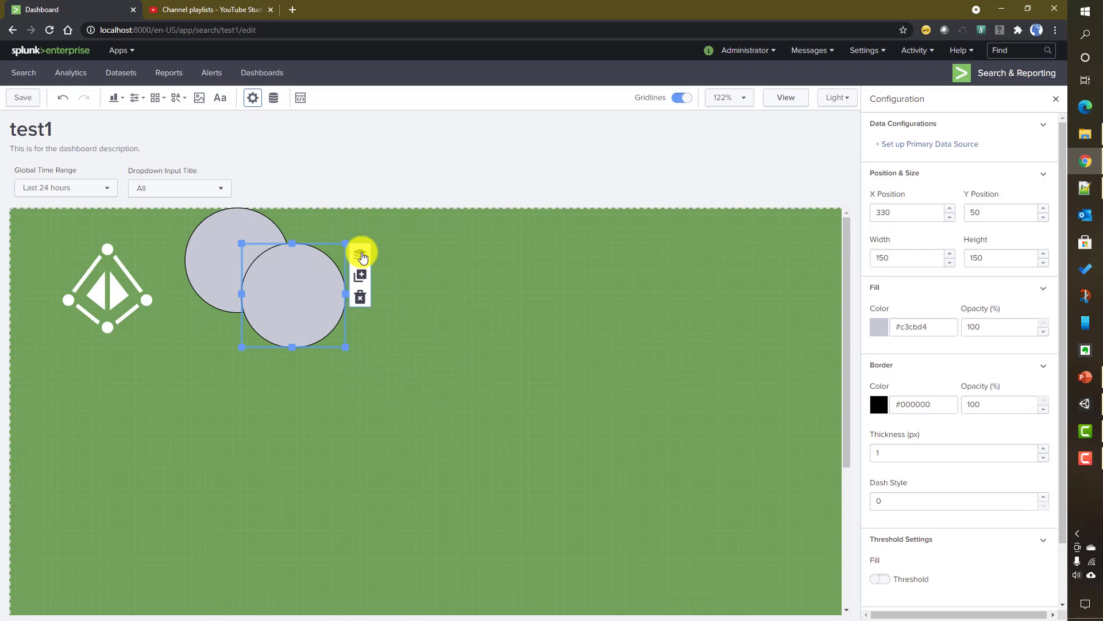
# Move the duplicated ellipse backward so that it lies behind the original ellipse.
pyautogui.click(361, 255)
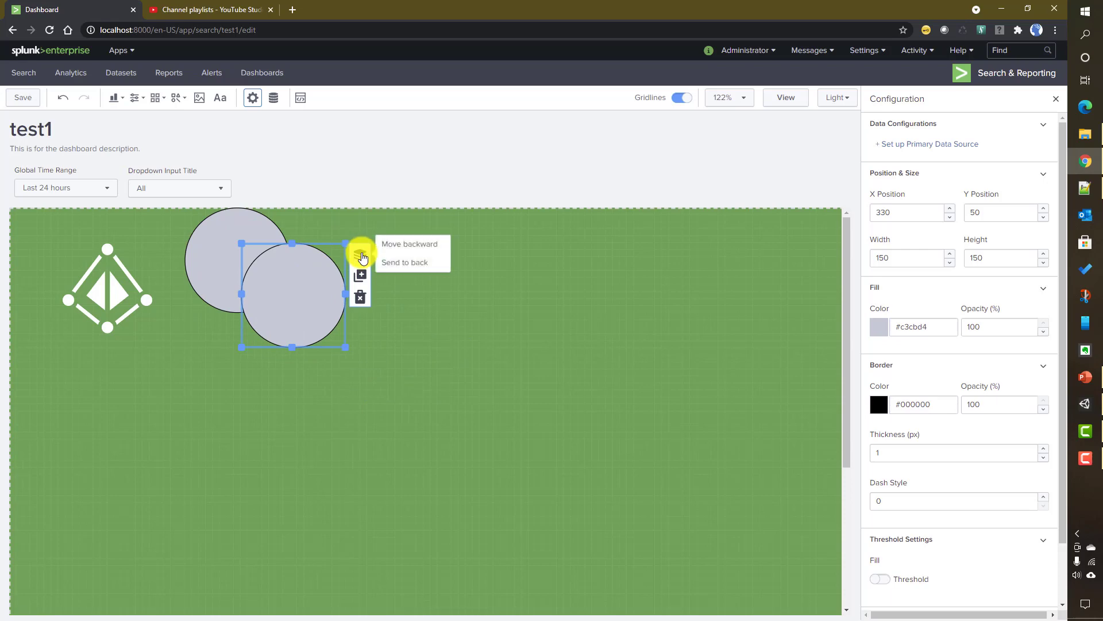
pyautogui.click(408, 242)
pyautogui.click(302, 413)
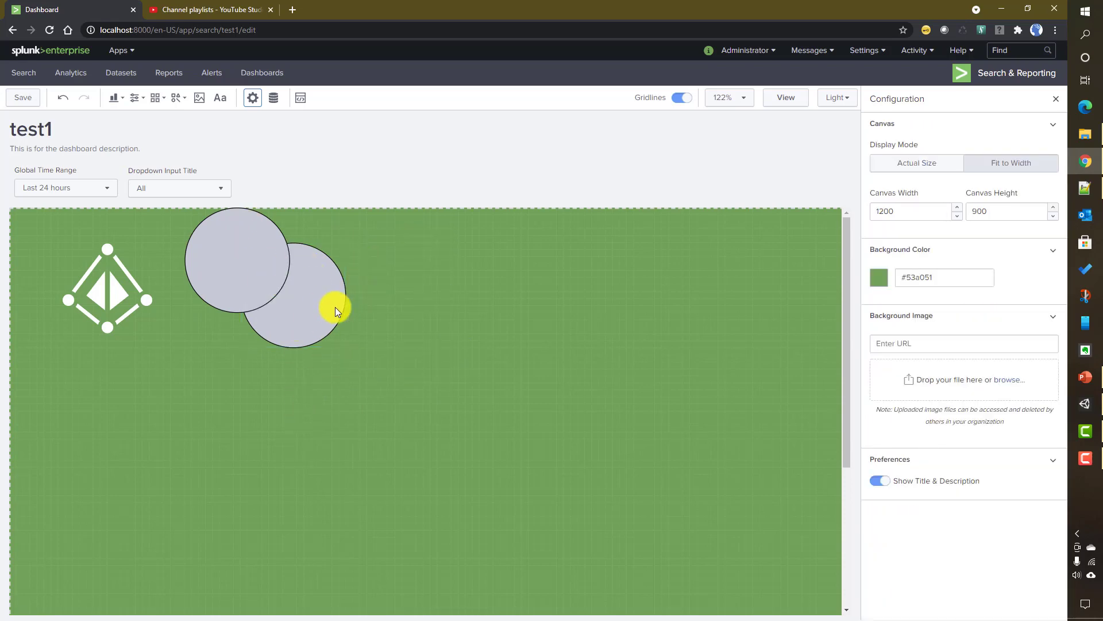
# Add an empty image placeholder to the canvas and place it at about X 590, Y 130.
pyautogui.click(200, 99)
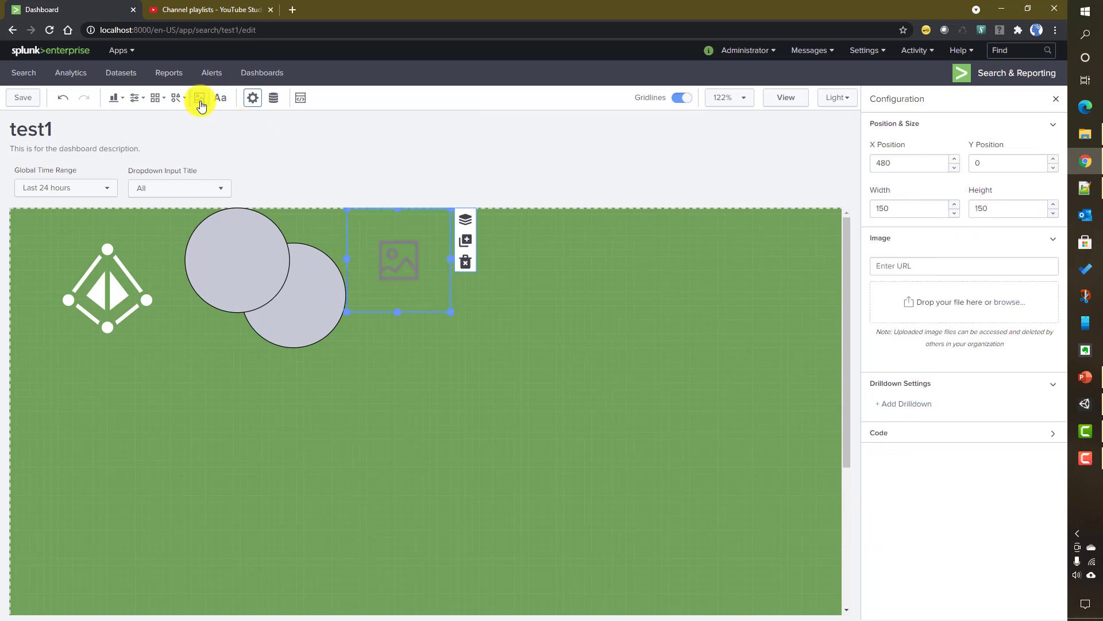
pyautogui.moveTo(397, 265); pyautogui.dragTo(475, 356)
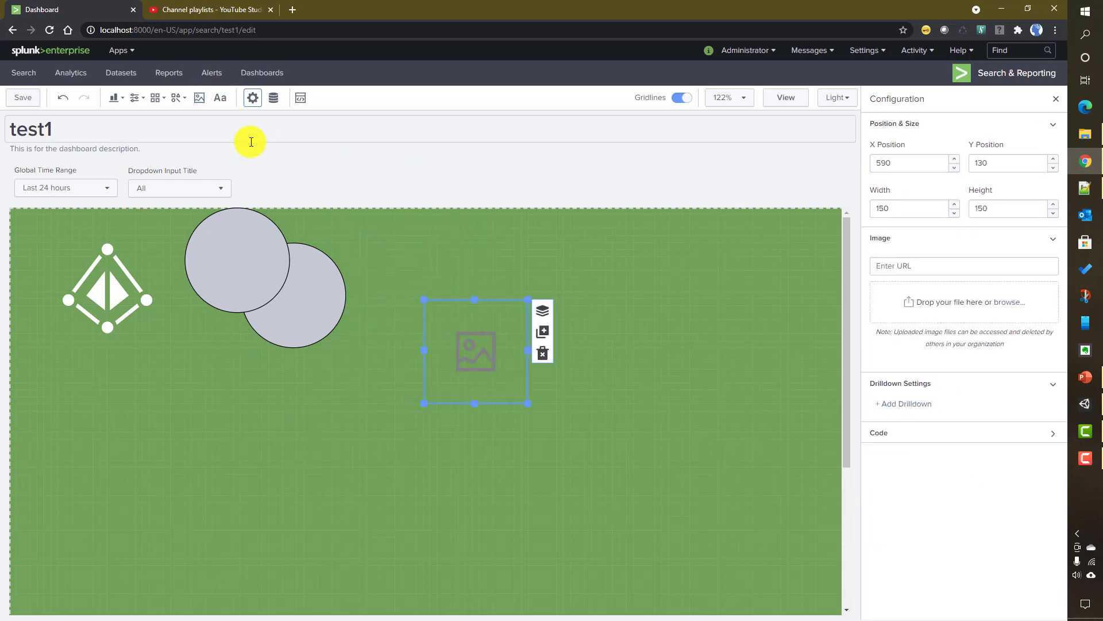
# Examine the JSON source of test1, including its visualizations, inputs and layout structure, and return to the visual editor.
pyautogui.click(300, 102)
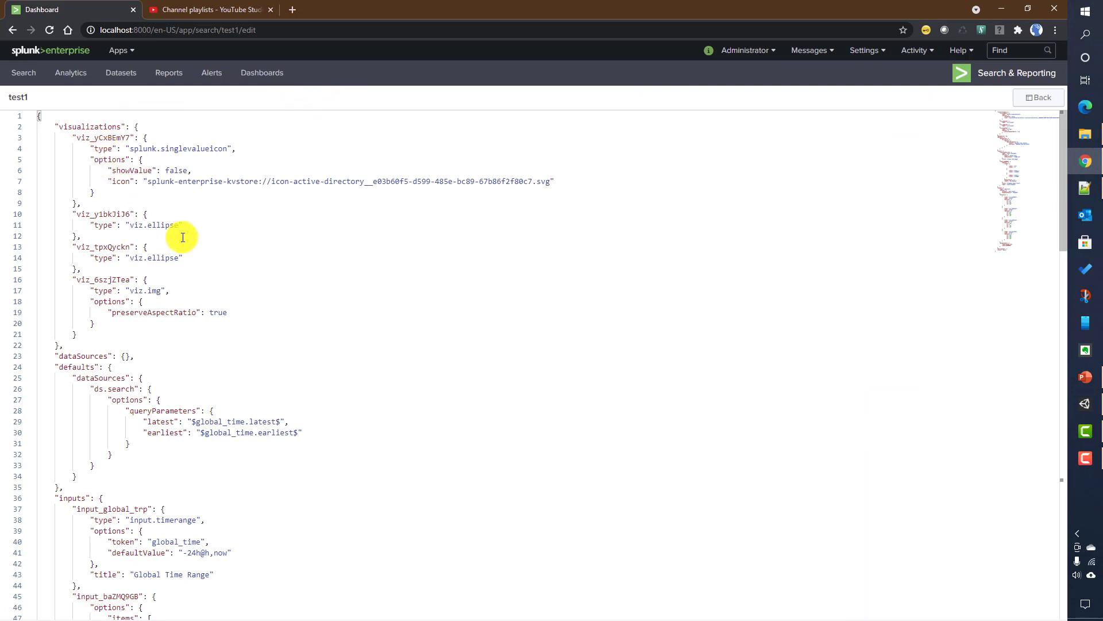
pyautogui.scroll(-1, 282, 272)
pyautogui.scroll(-14, 282, 272)
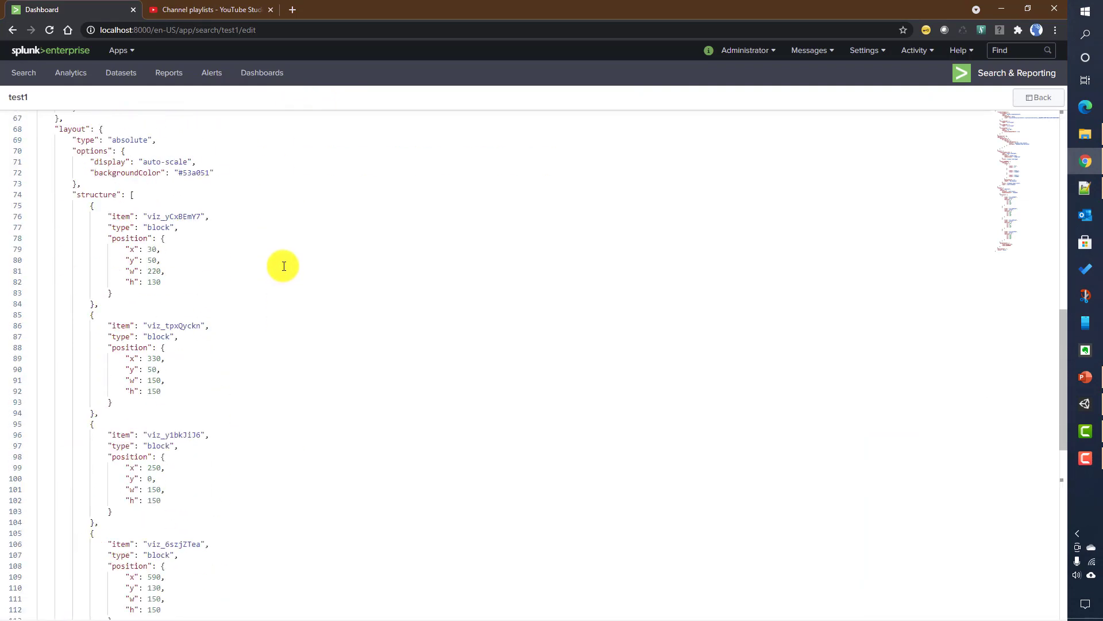
pyautogui.scroll(6, 284, 265)
pyautogui.scroll(8, 283, 266)
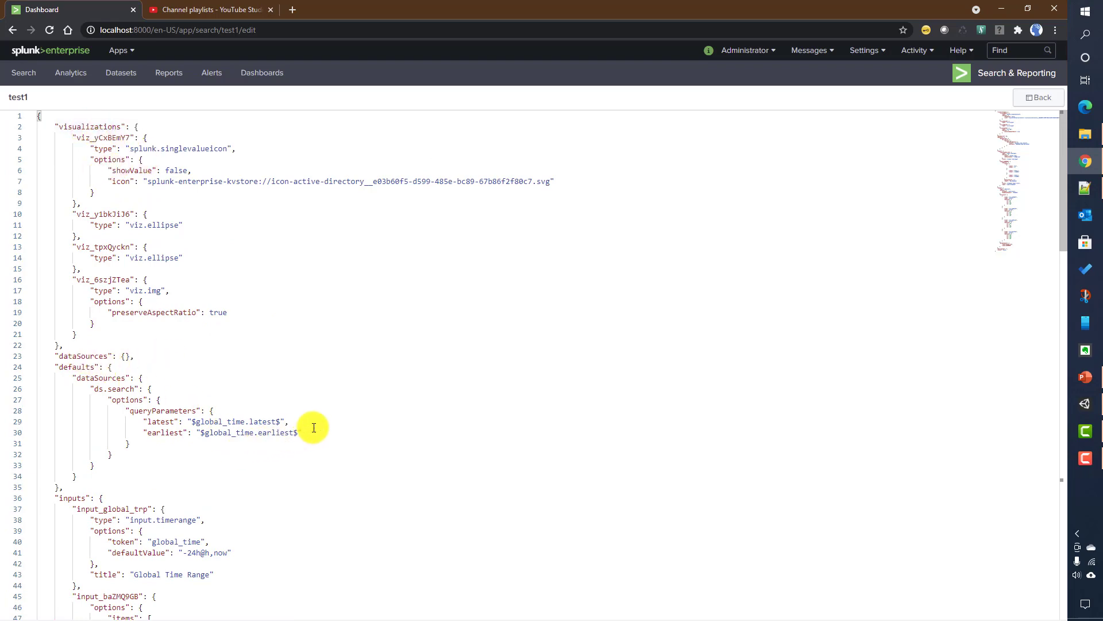
pyautogui.scroll(-5, 314, 427)
pyautogui.scroll(5, 314, 427)
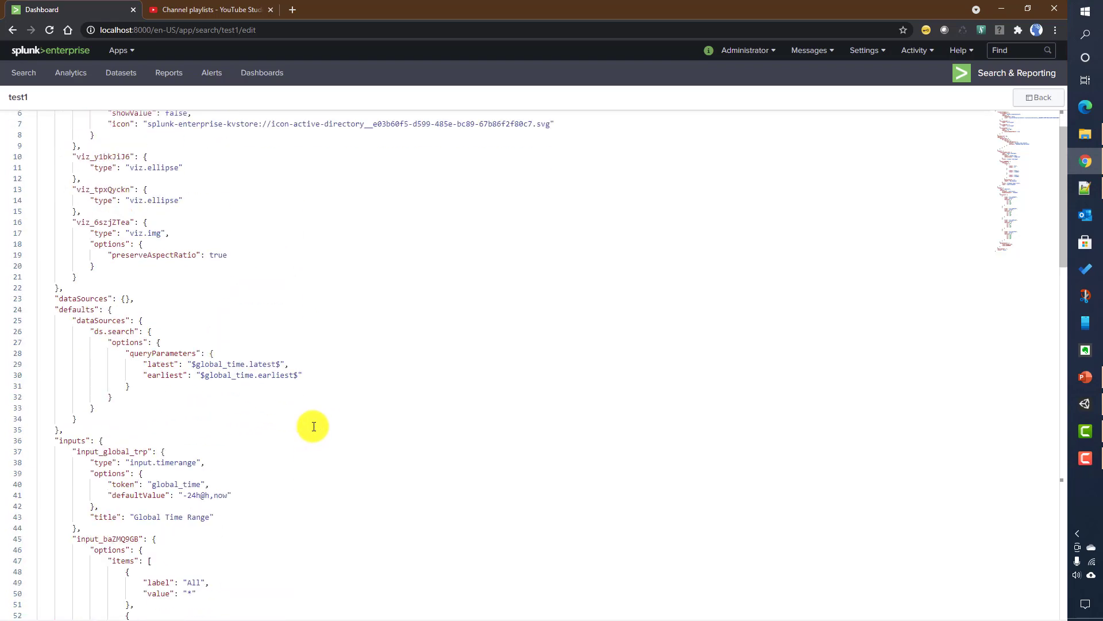
pyautogui.click(1038, 98)
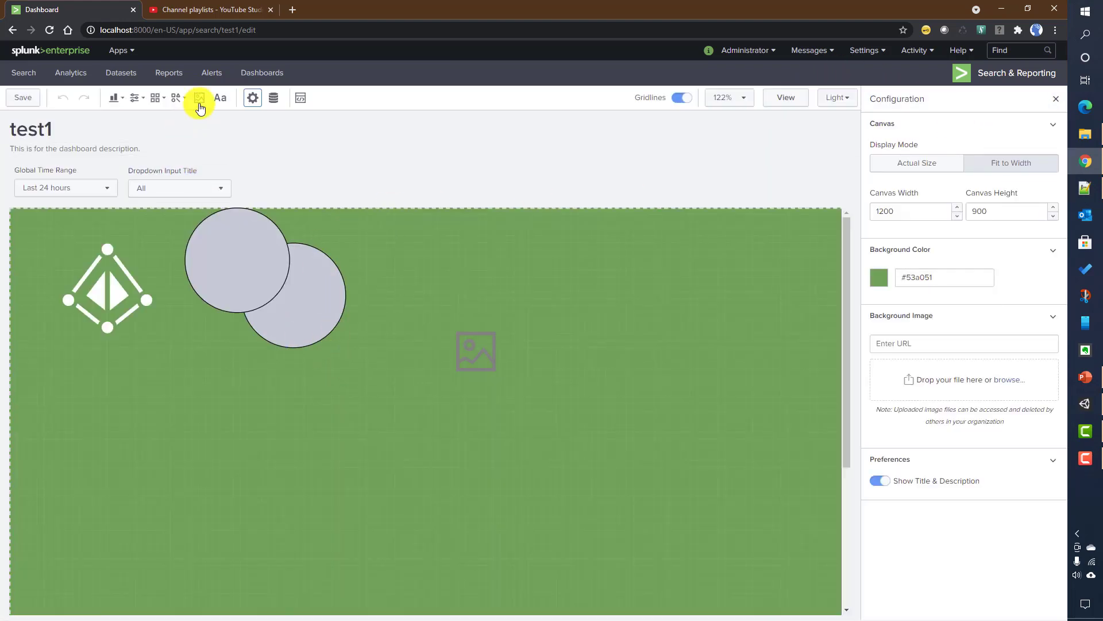
# Leave the test1 dashboard without saving its changes and return to the list of dashboards.
pyautogui.click(261, 73)
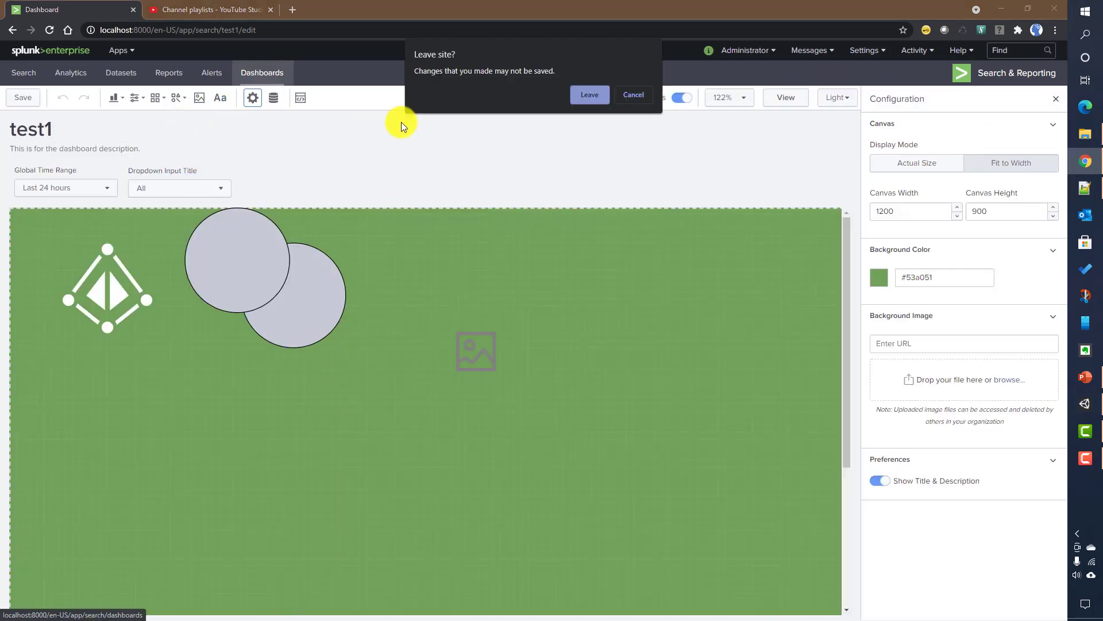
pyautogui.click(605, 93)
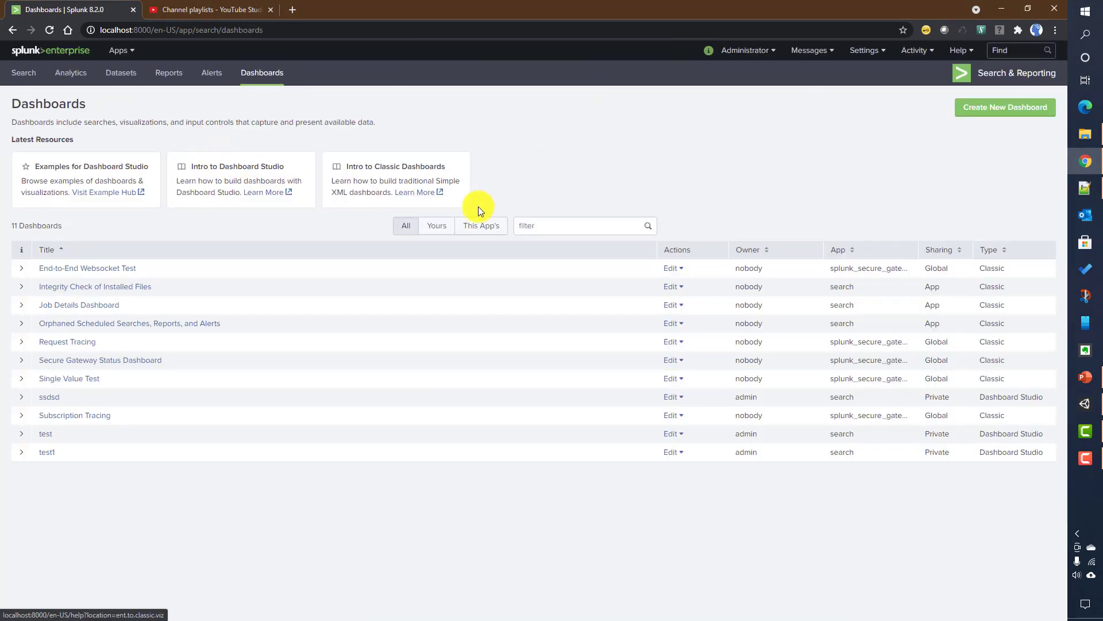
# Create a new dashboard titled test2 using Dashboard Studio with the Grid layout mode.
pyautogui.click(990, 109)
pyautogui.click(617, 267)
pyautogui.click(603, 352)
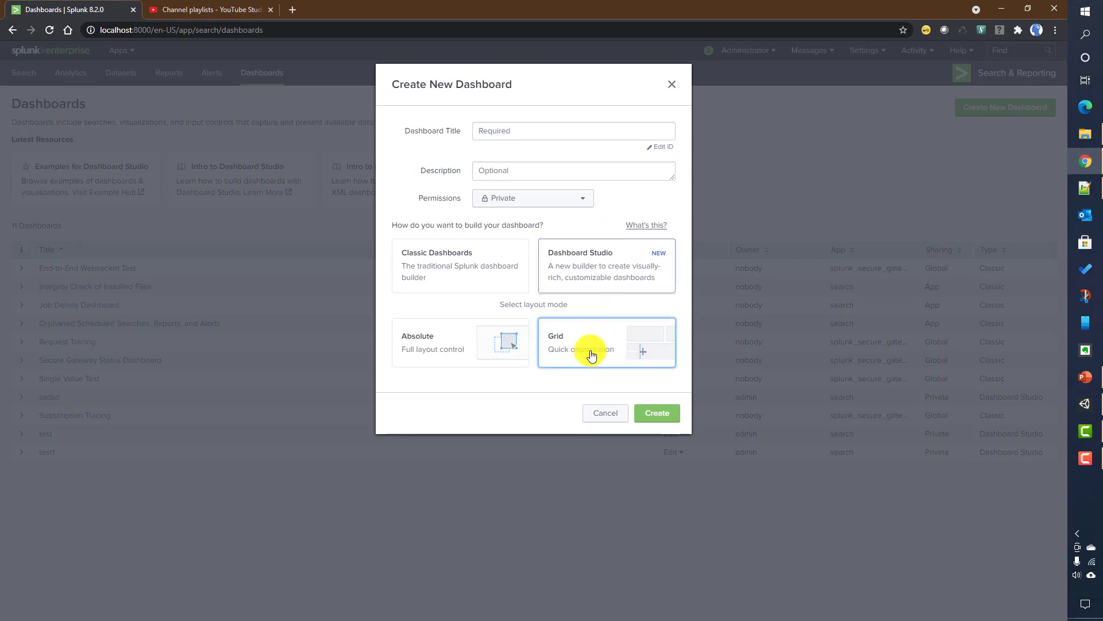
pyautogui.click(657, 413)
pyautogui.click(512, 156)
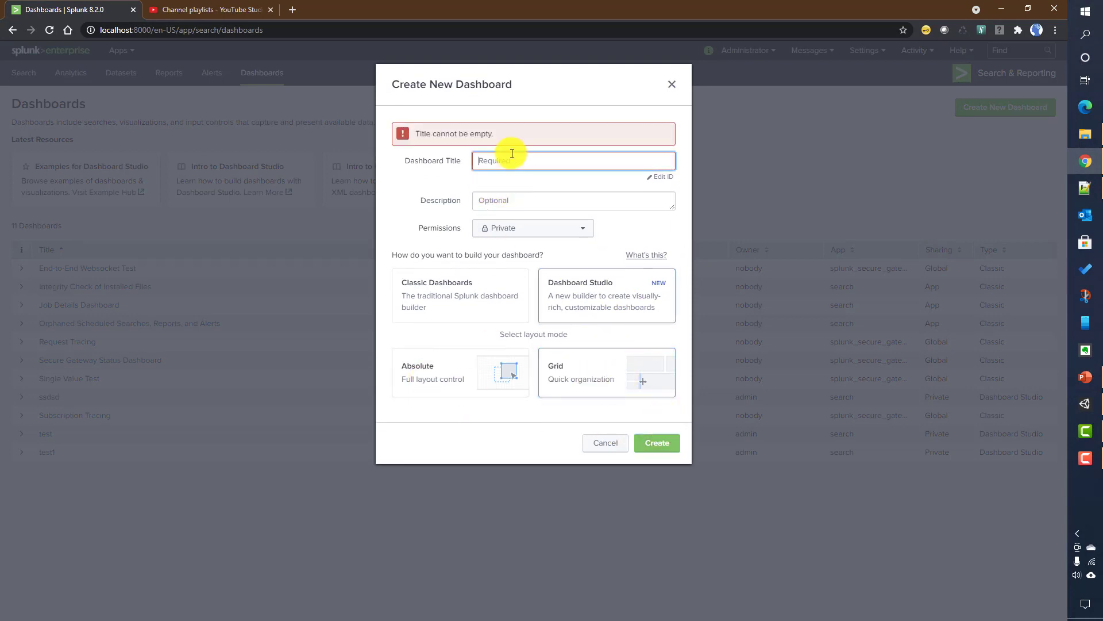
pyautogui.write('test1')
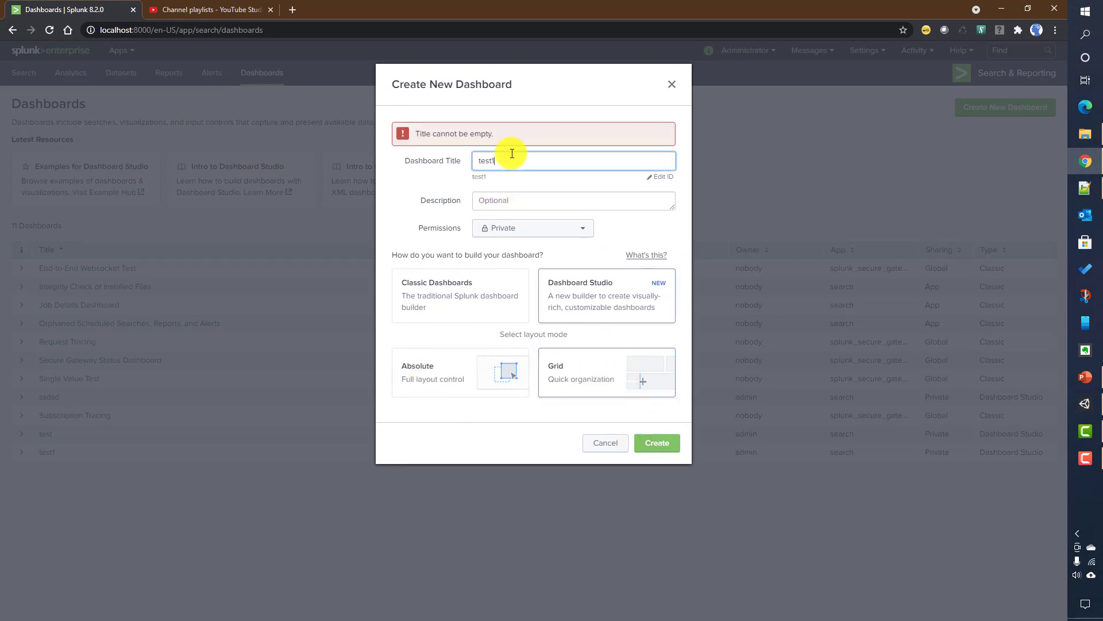
pyautogui.click(659, 443)
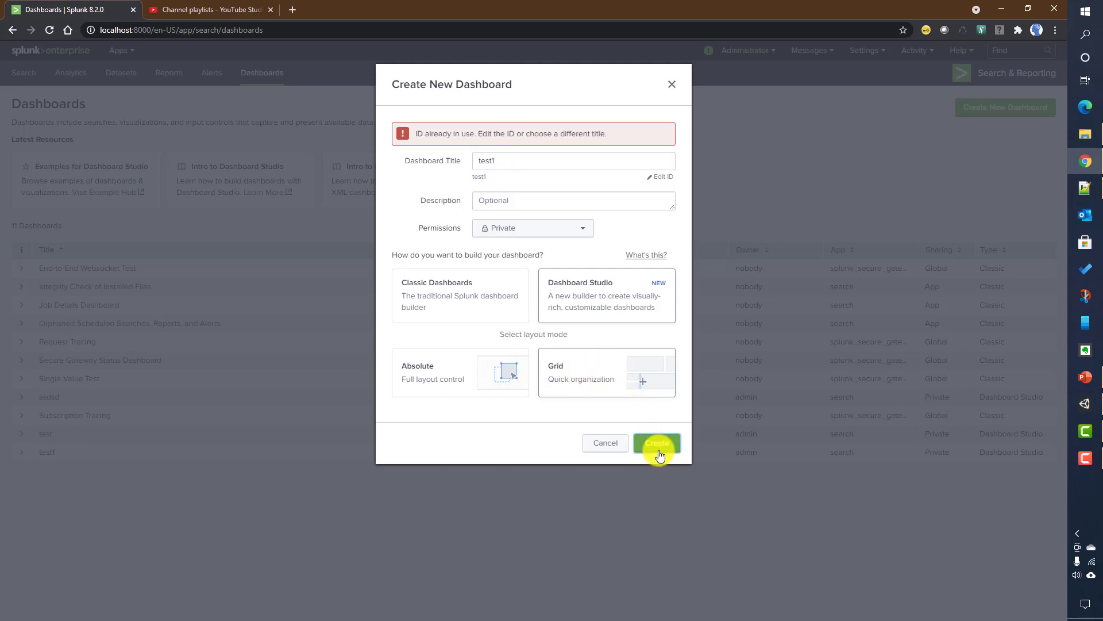
pyautogui.click(513, 157)
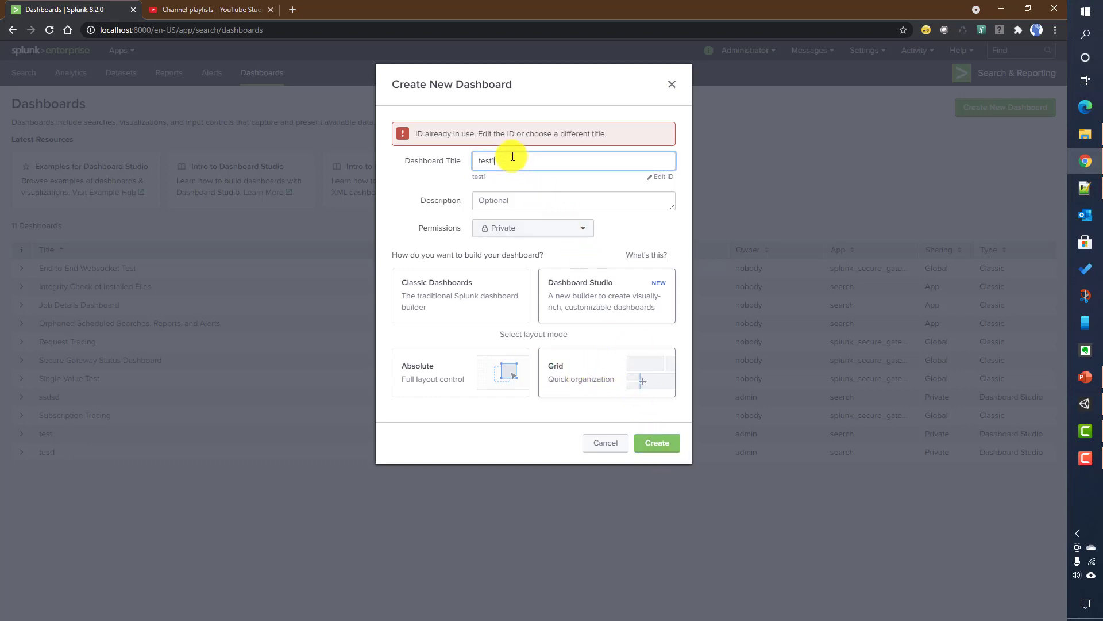
pyautogui.press('BackSpace')
pyautogui.write('2')
pyautogui.click(658, 444)
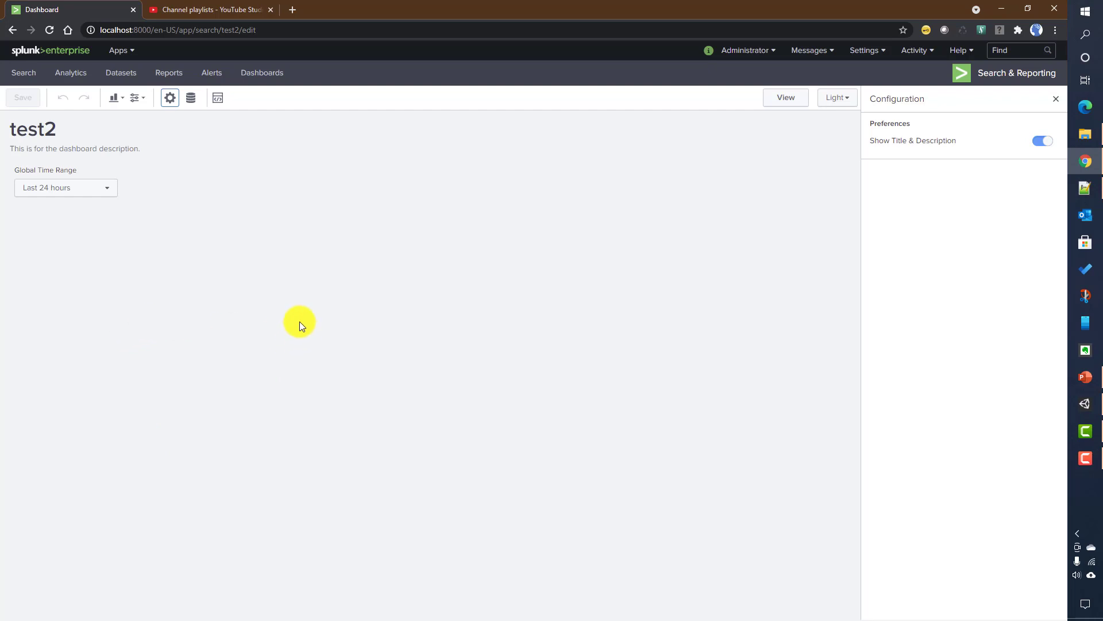
# Add an area chart and a line chart to test2, placing the line chart to the right of the area chart.
pyautogui.click(117, 99)
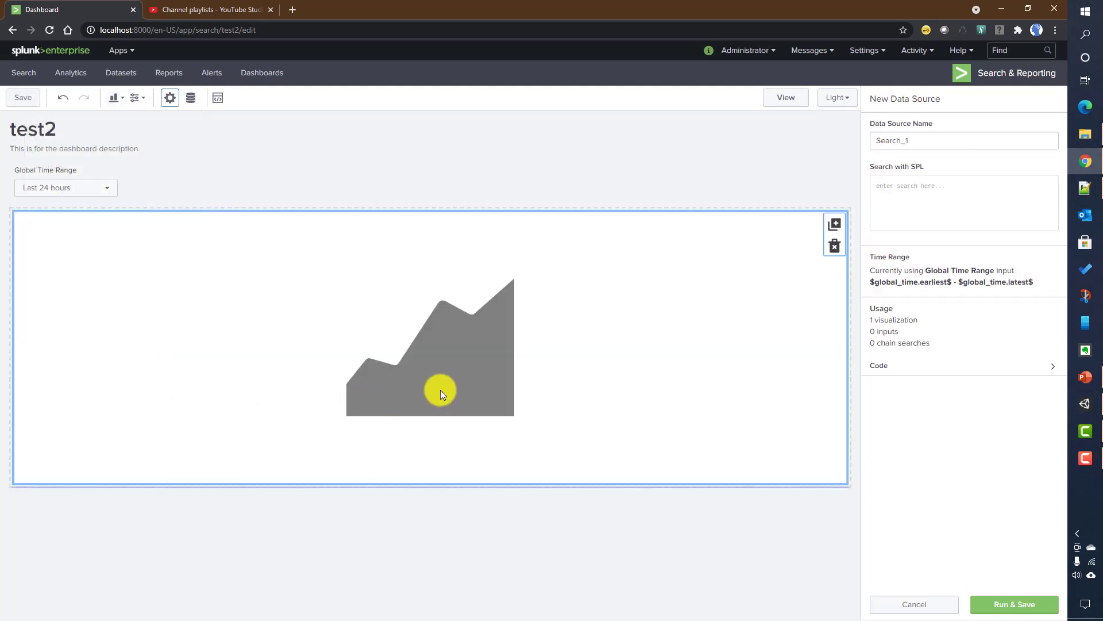
pyautogui.click(112, 106)
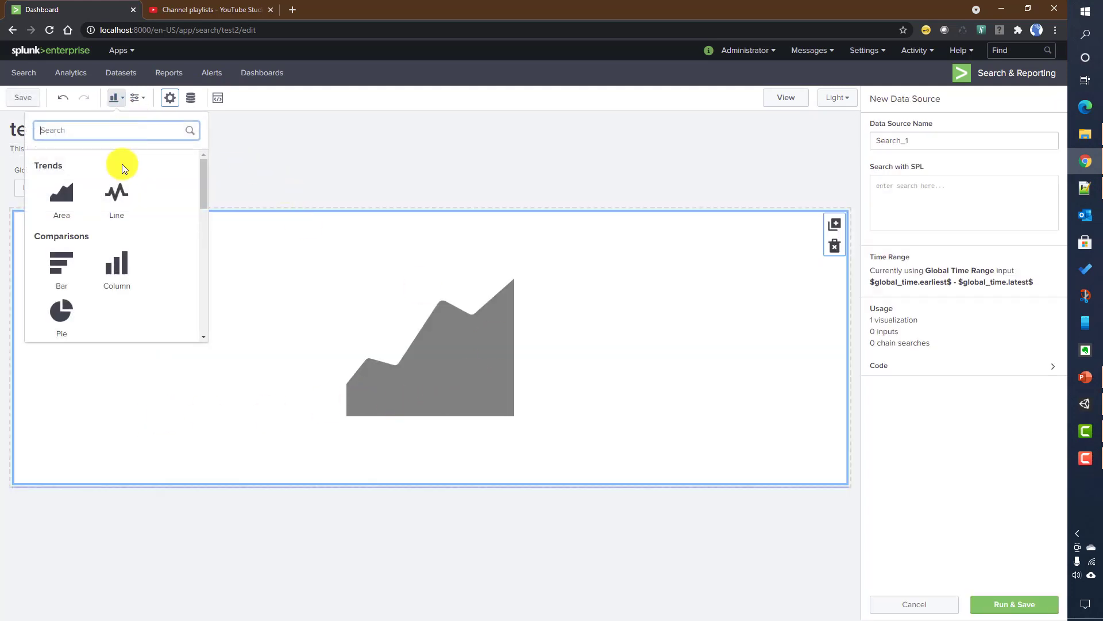
pyautogui.click(115, 197)
pyautogui.moveTo(364, 492); pyautogui.dragTo(716, 268)
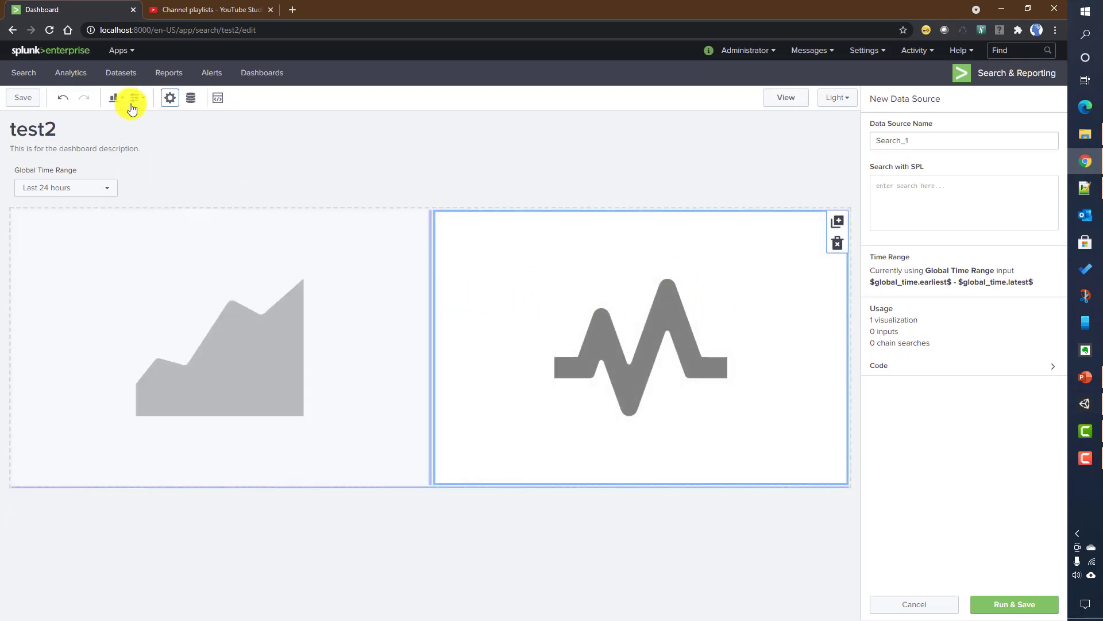
# Add a bar chart and place it in the same row, to the right of the line chart.
pyautogui.click(115, 98)
pyautogui.click(62, 265)
pyautogui.moveTo(226, 554); pyautogui.dragTo(755, 273)
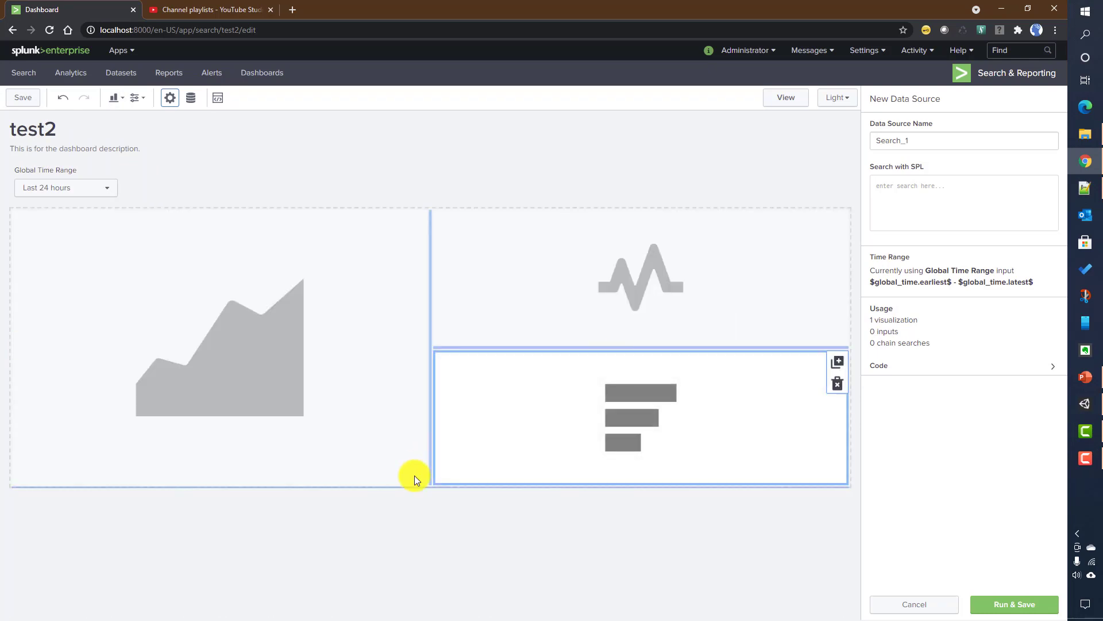
pyautogui.moveTo(422, 360); pyautogui.dragTo(797, 297)
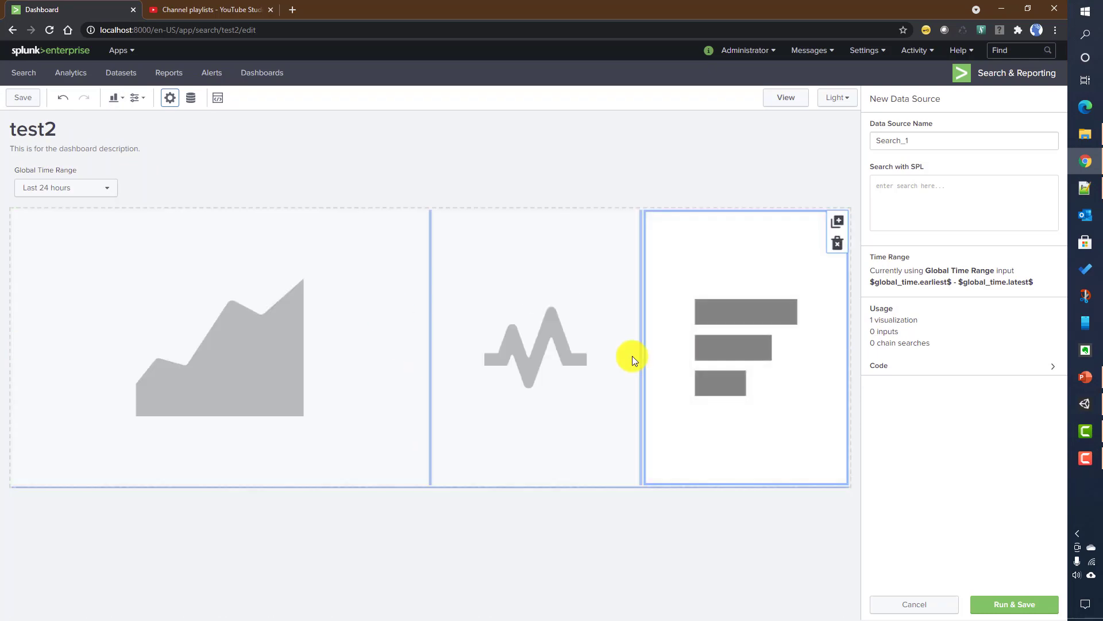
# Add a pie chart and place it at the end of the row, to the right of the bar chart.
pyautogui.click(114, 98)
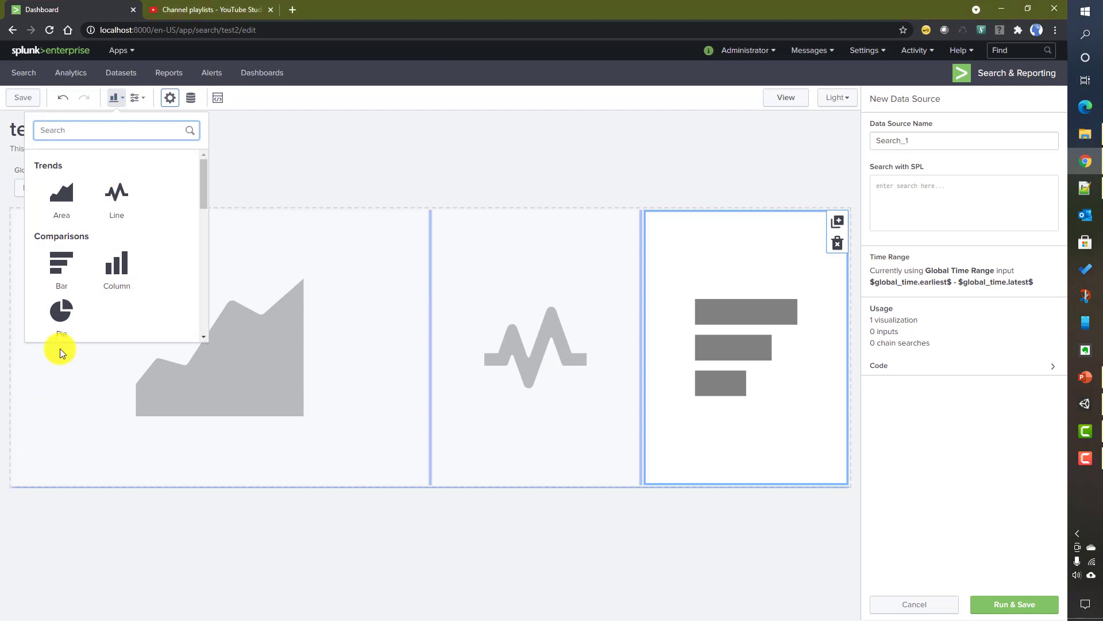
pyautogui.click(65, 315)
pyautogui.moveTo(178, 370); pyautogui.dragTo(807, 270)
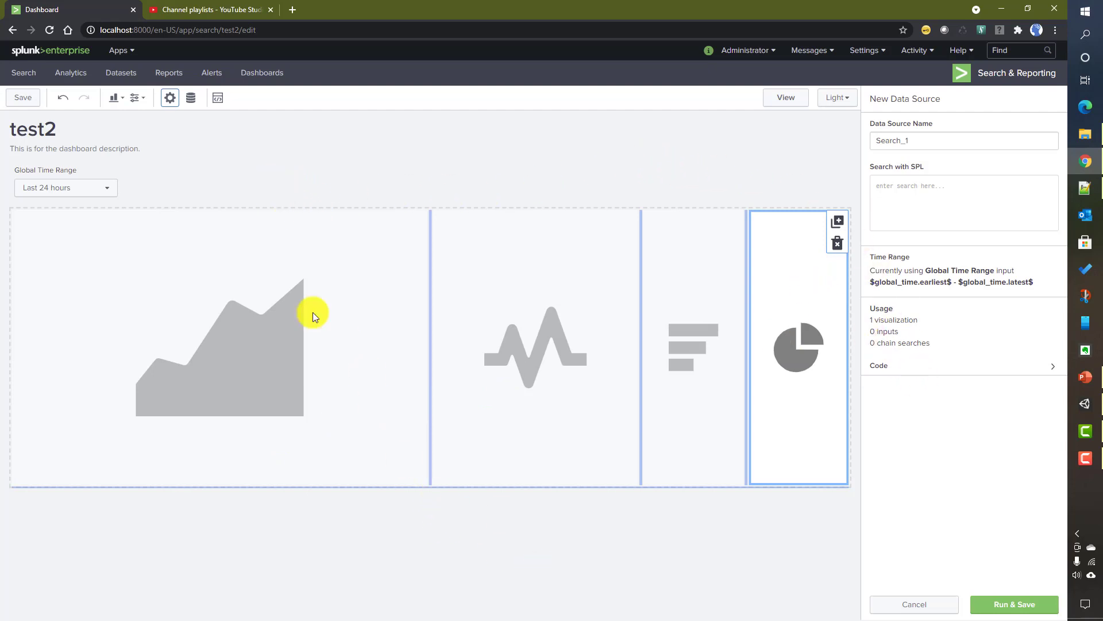
pyautogui.click(135, 99)
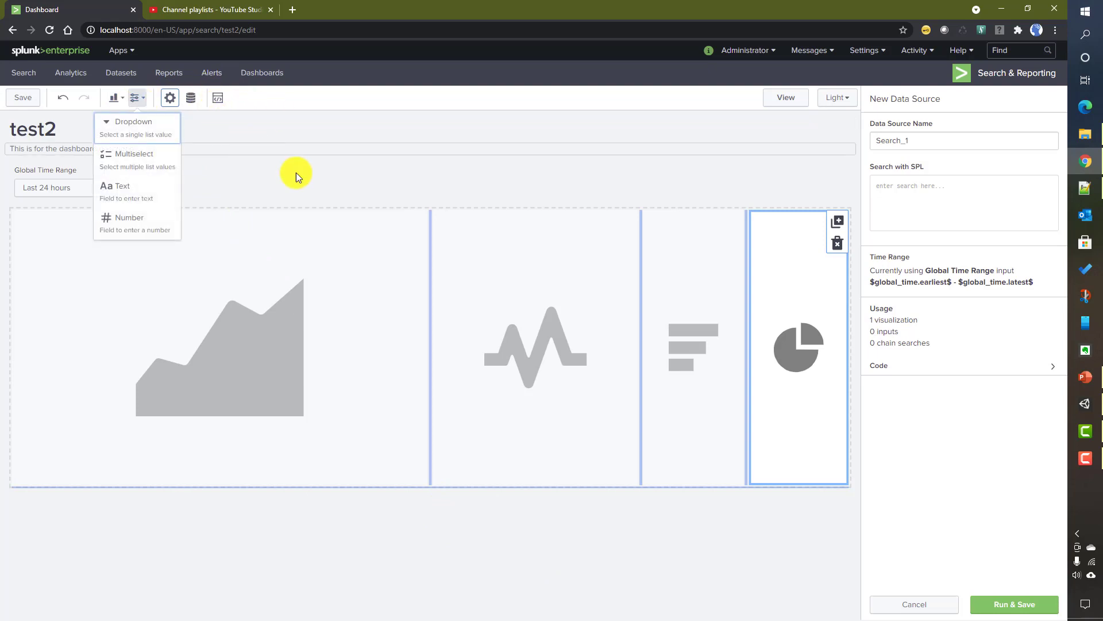
pyautogui.click(641, 550)
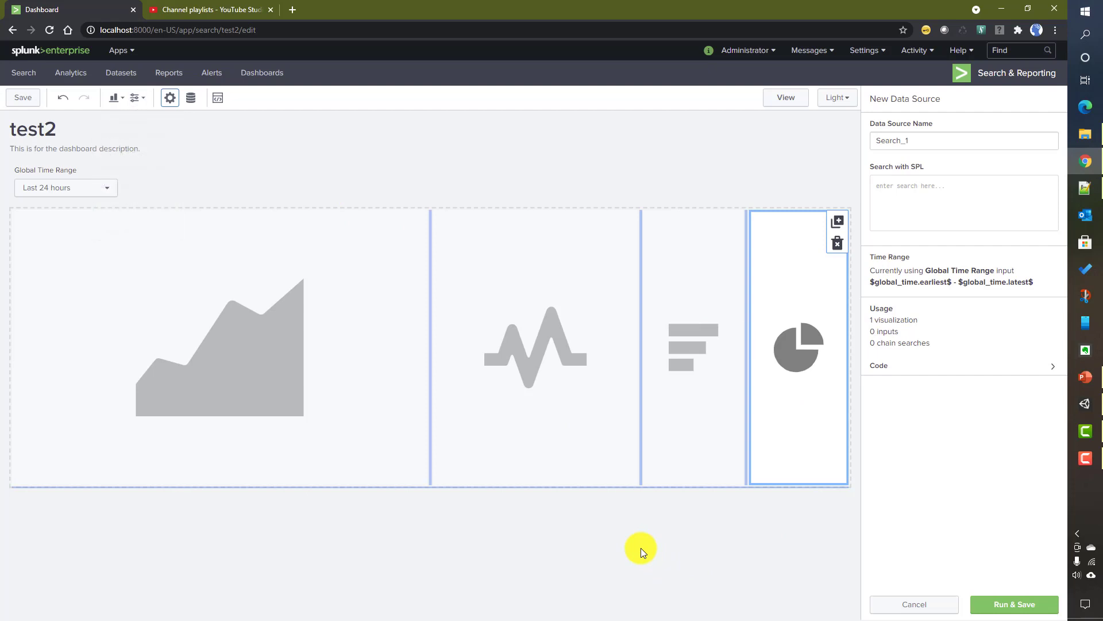